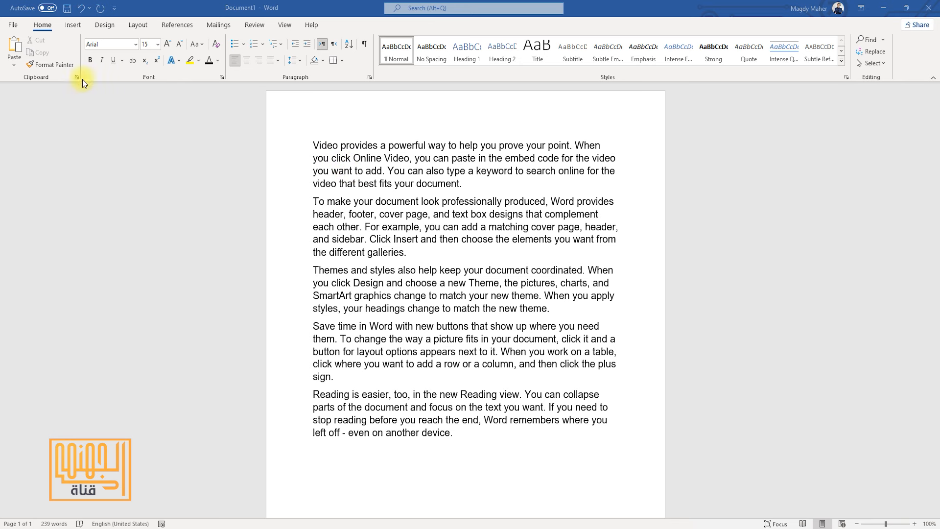
- Insert the built-in Filigree cover page at the start of the document
left_click(72, 26)
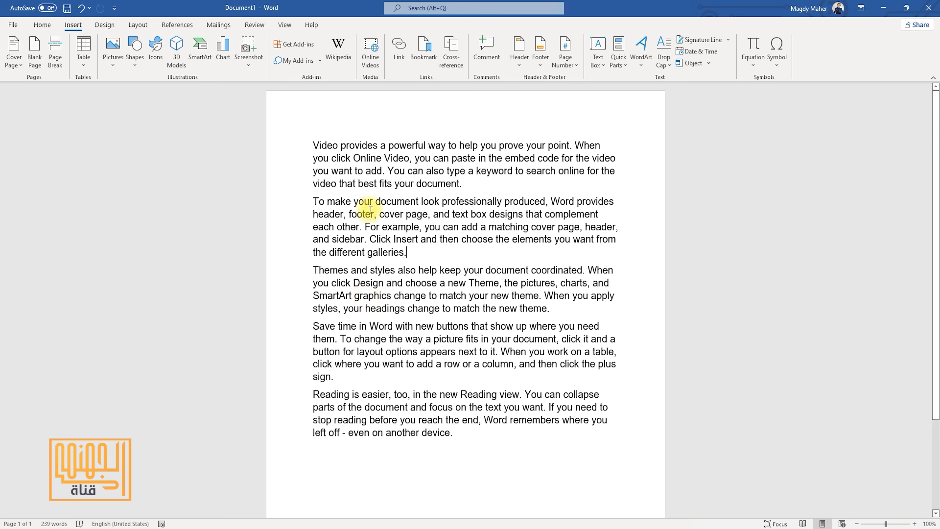
left_click(13, 72)
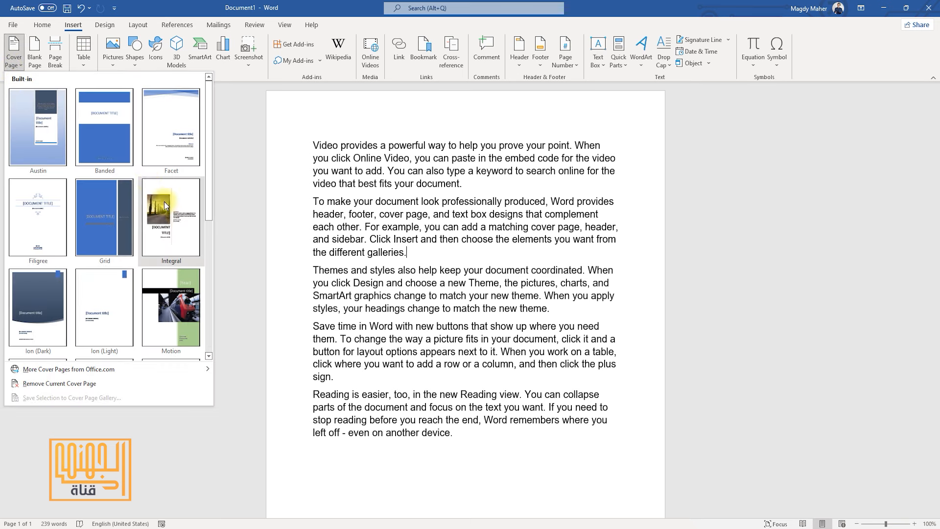
scroll(143, 200, "down", 3)
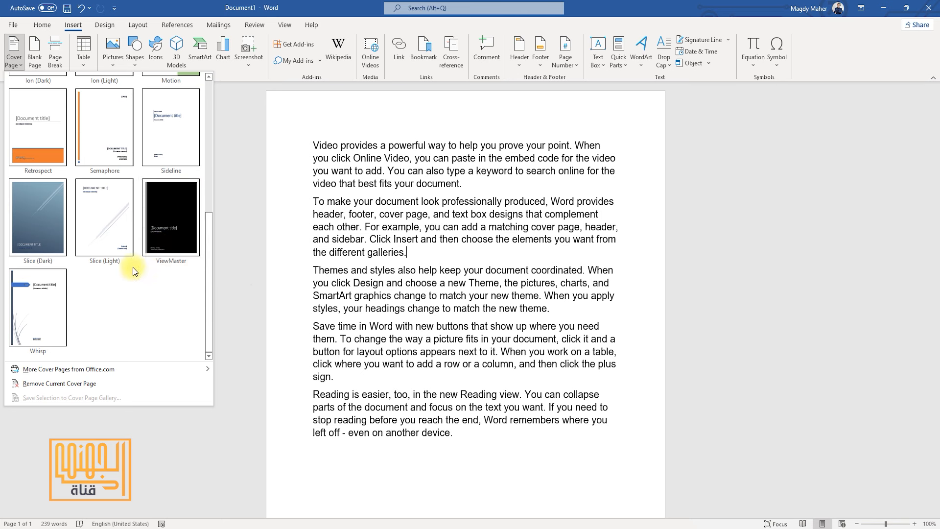
scroll(128, 298, "up", 3)
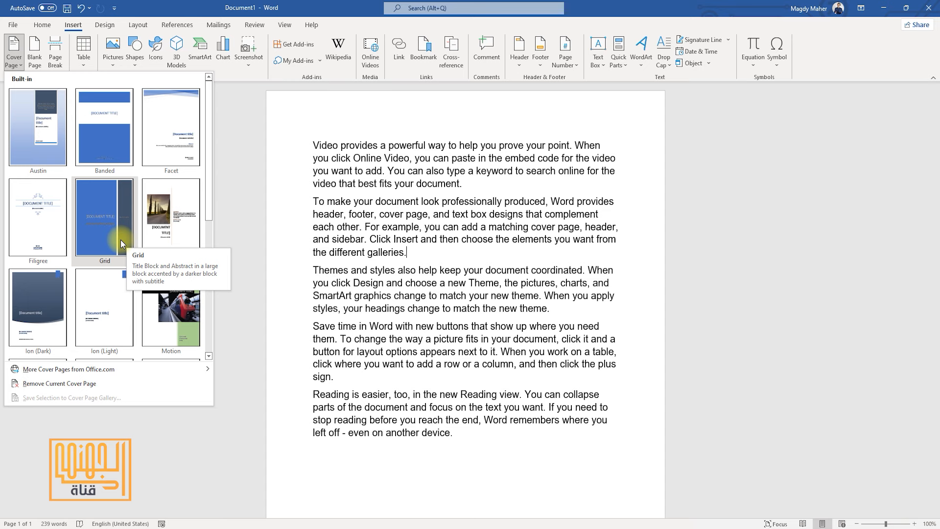
left_click(31, 221)
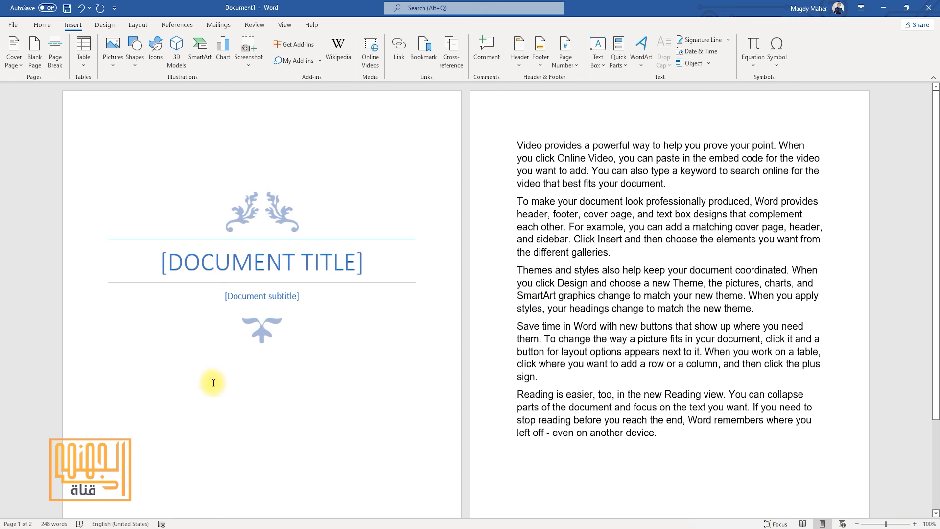
- Replace the cover page's title placeholder with "THE BOOK OF LIFE"
left_click(279, 264)
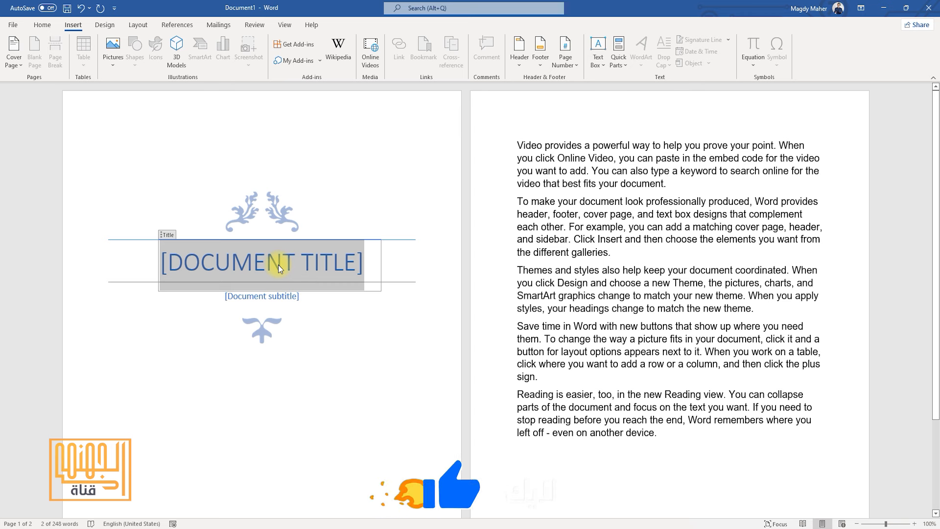
type("THE")
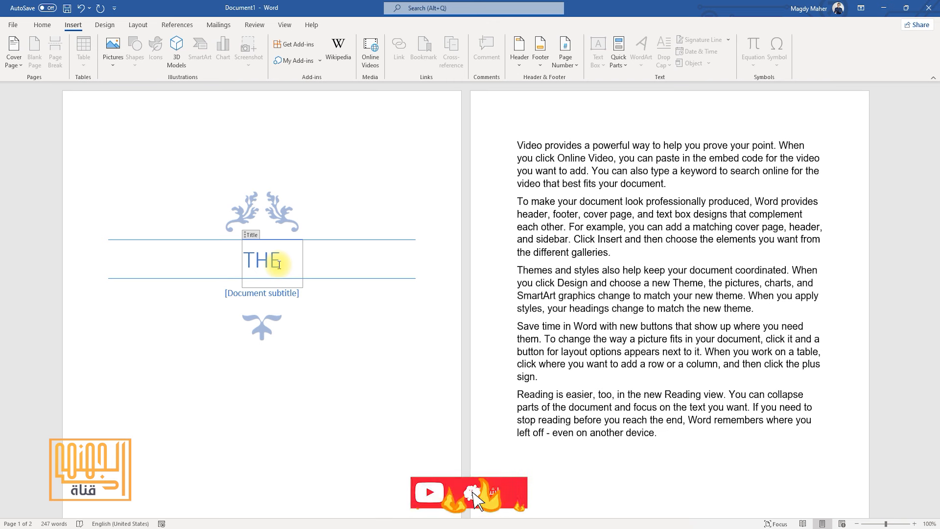
type(" BOOK")
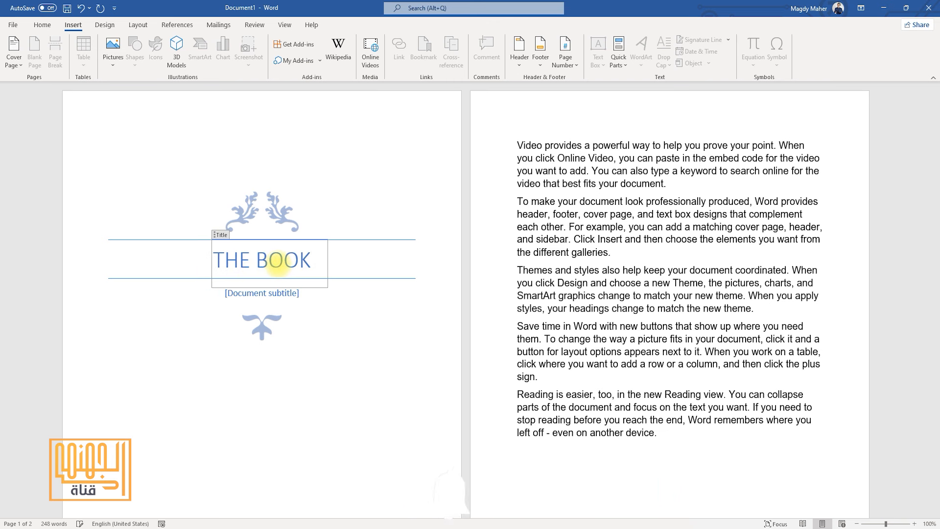
type(" OF ")
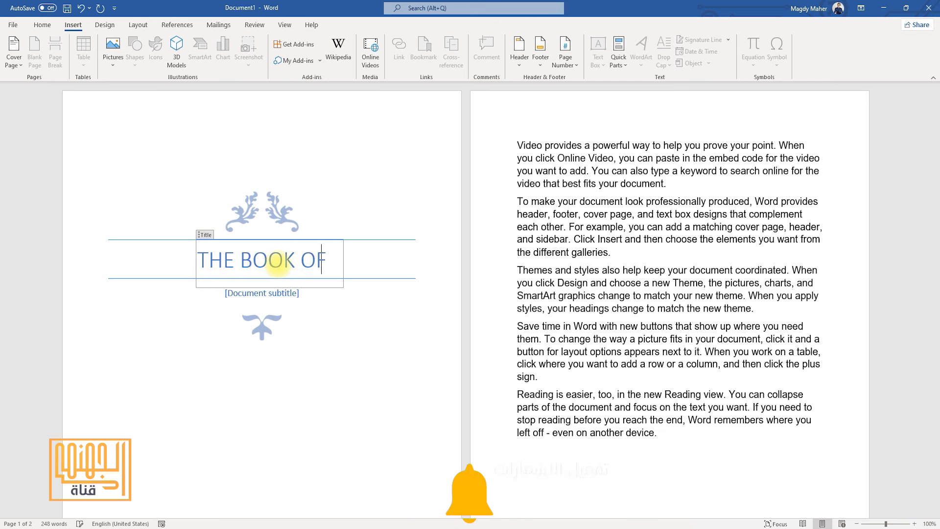
type("LI")
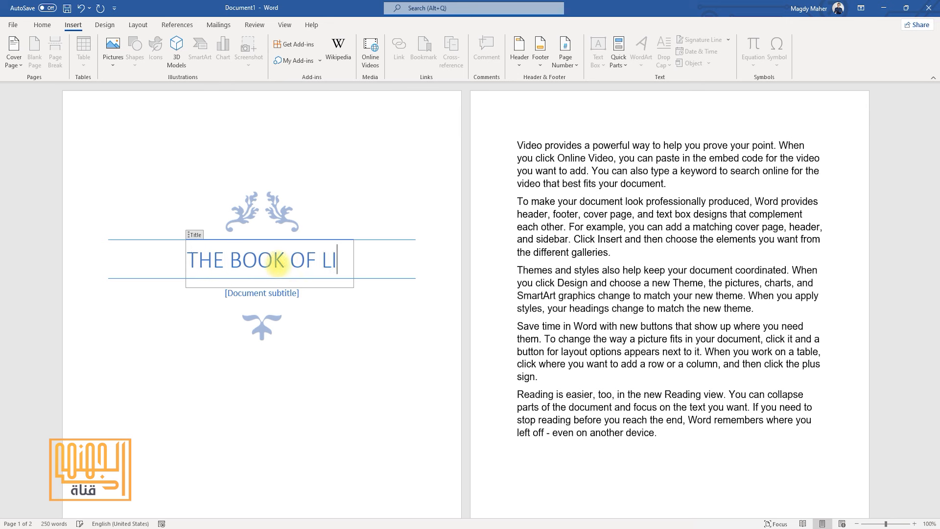
type("FE")
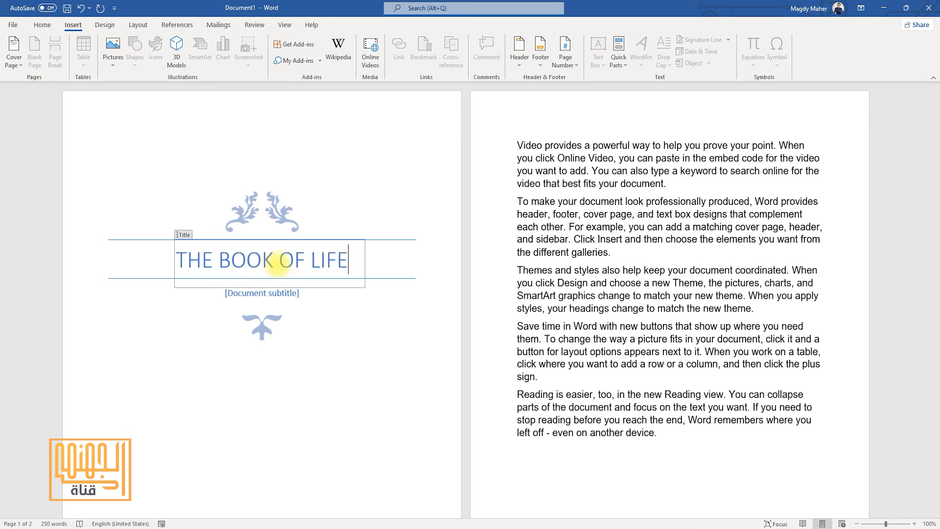
left_click(574, 227)
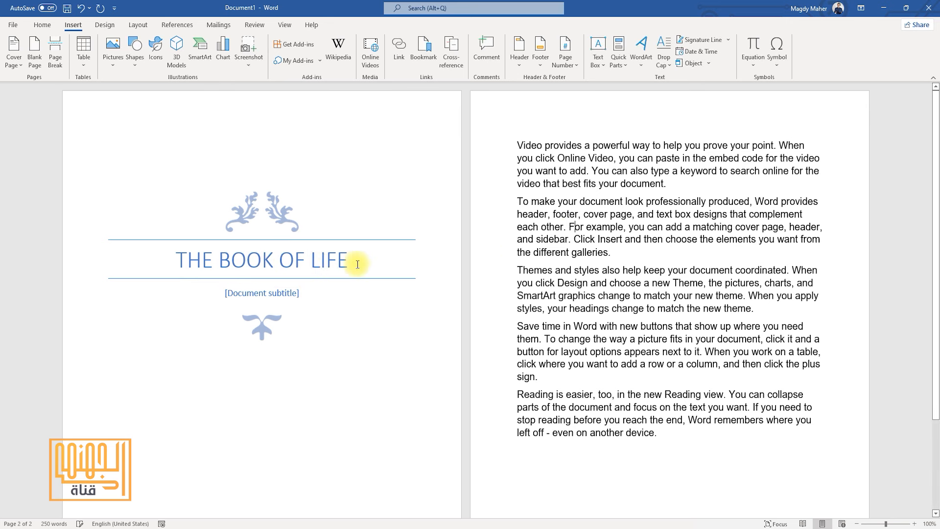
- Examine the cover page's subtitle, date, company name and company address placeholders
scroll(325, 250, "down", 2)
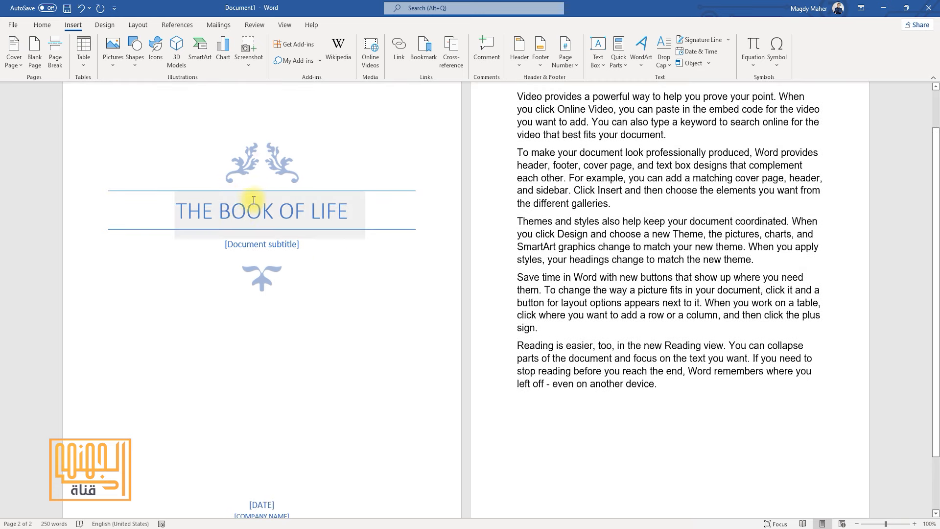
left_click(272, 244)
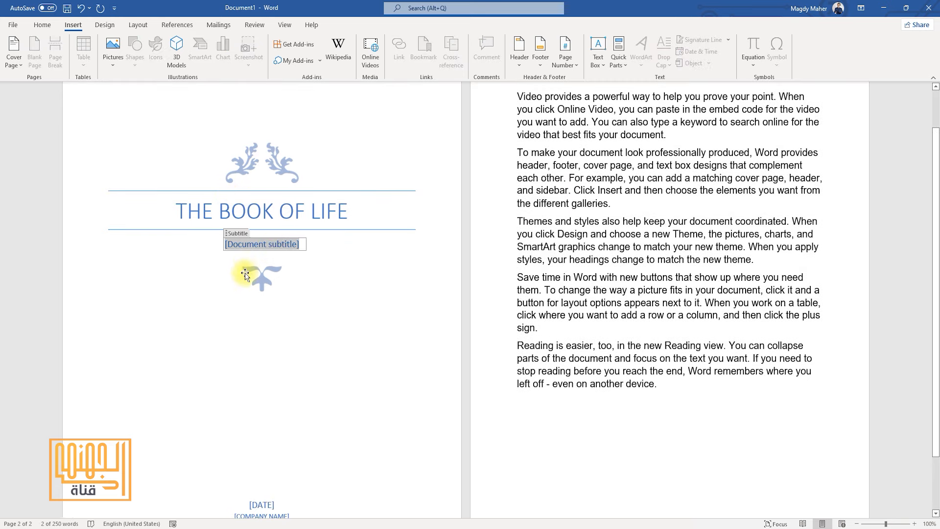
scroll(274, 299, "down", 3)
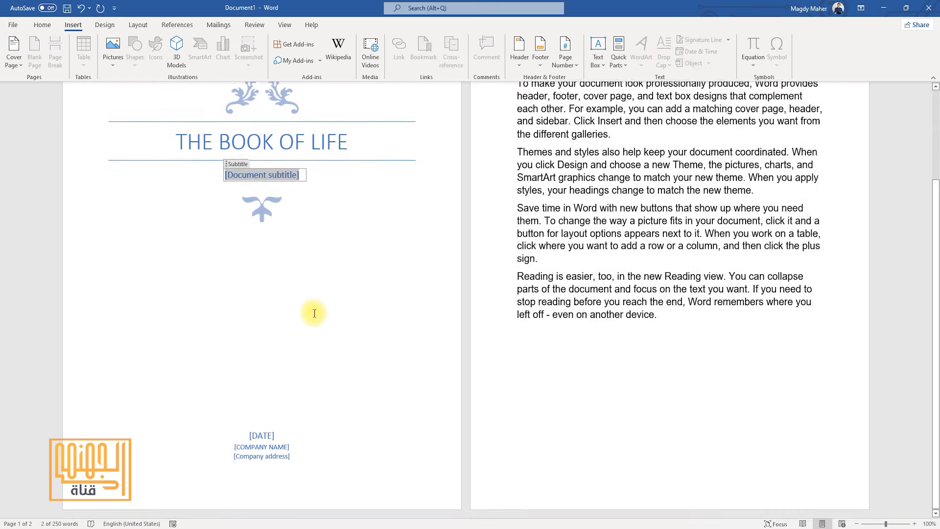
left_click(263, 436)
left_click(262, 450)
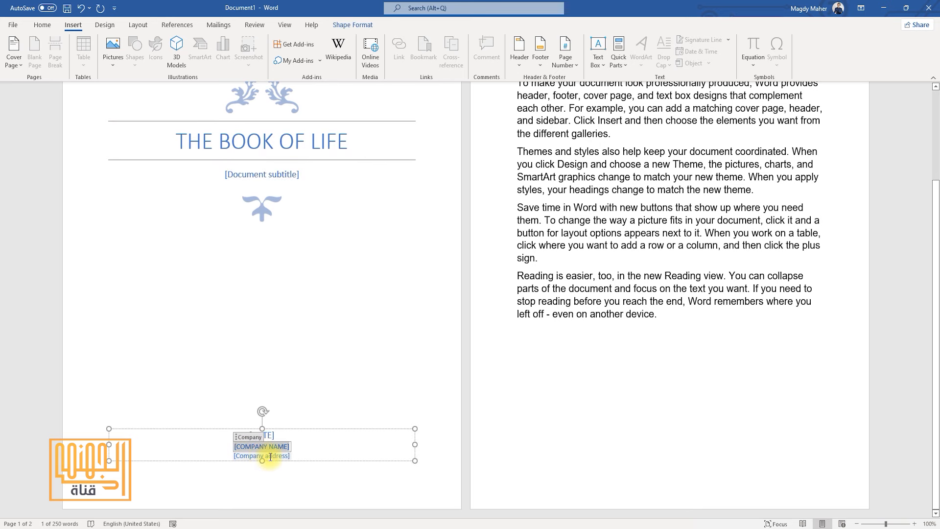
scroll(395, 339, "up", 3)
scroll(395, 340, "up", 1)
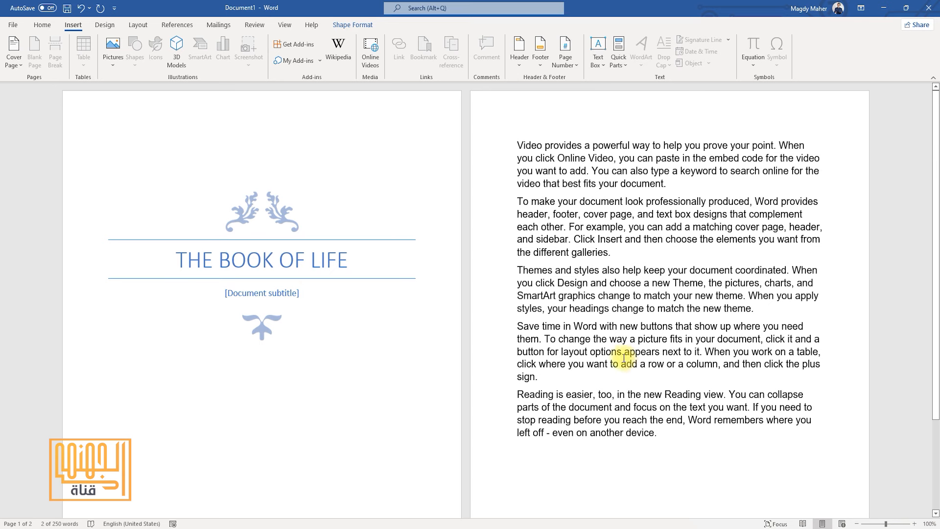
- Reduce the cover page title to "T" and return to the body text
type("T")
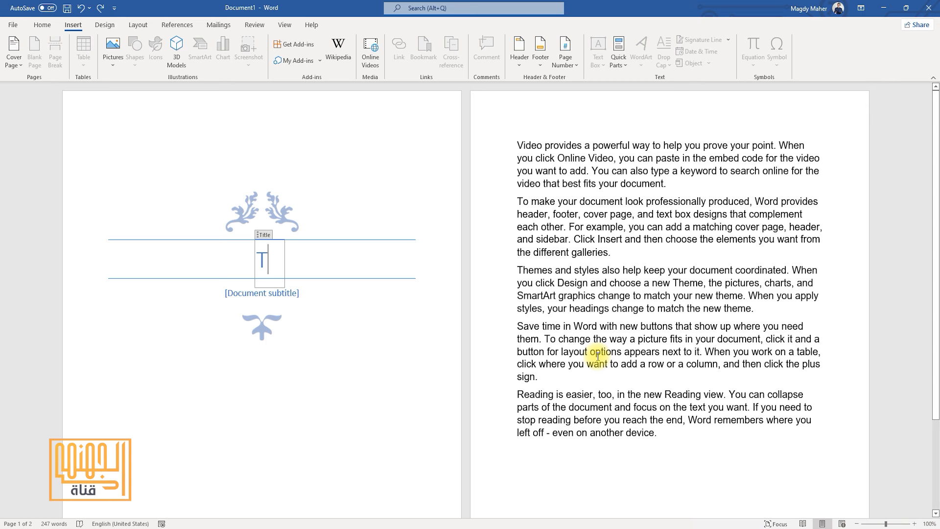
left_click(593, 314)
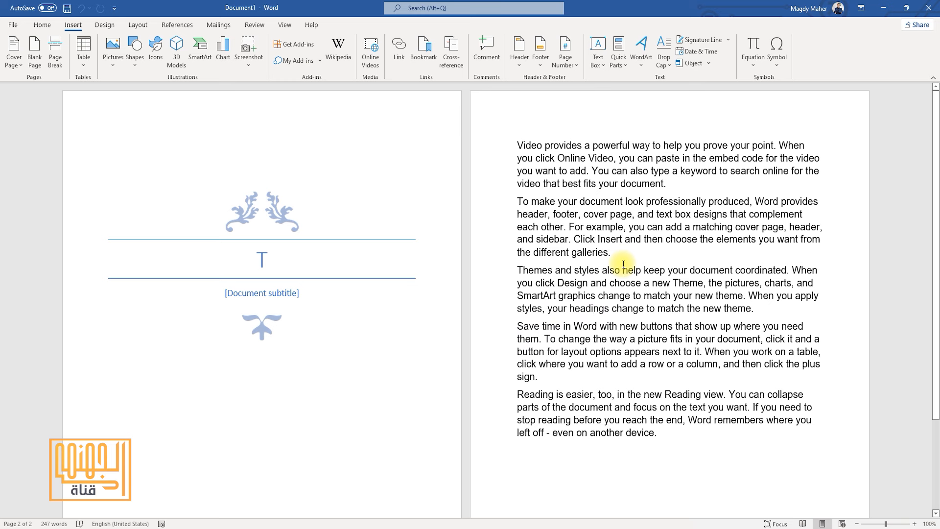
- Look through the built-in cover page designs and the additional ones offered from Office.com
left_click(15, 70)
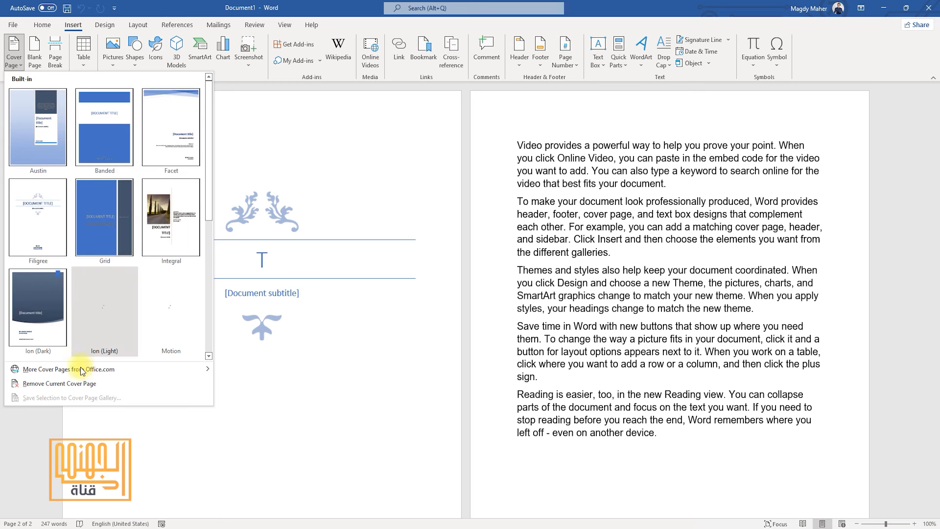
mouse_move(69, 370)
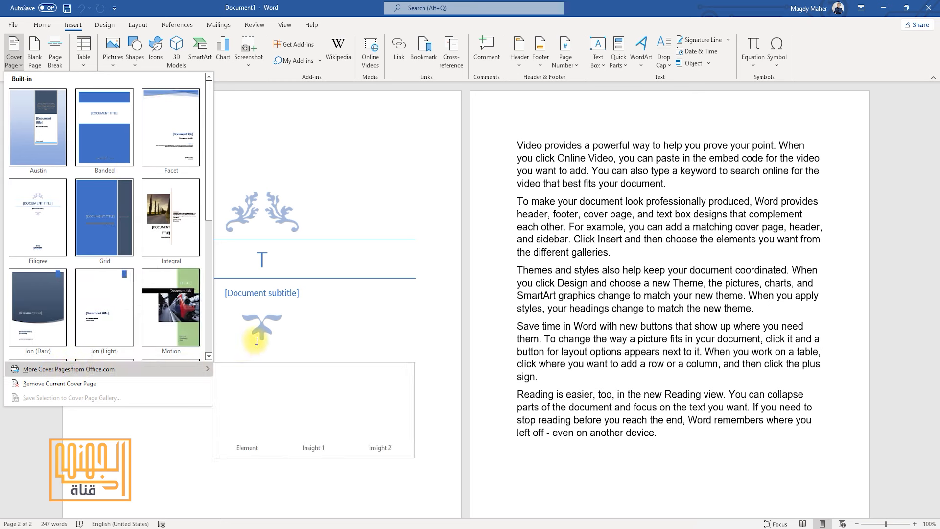
left_click(601, 238)
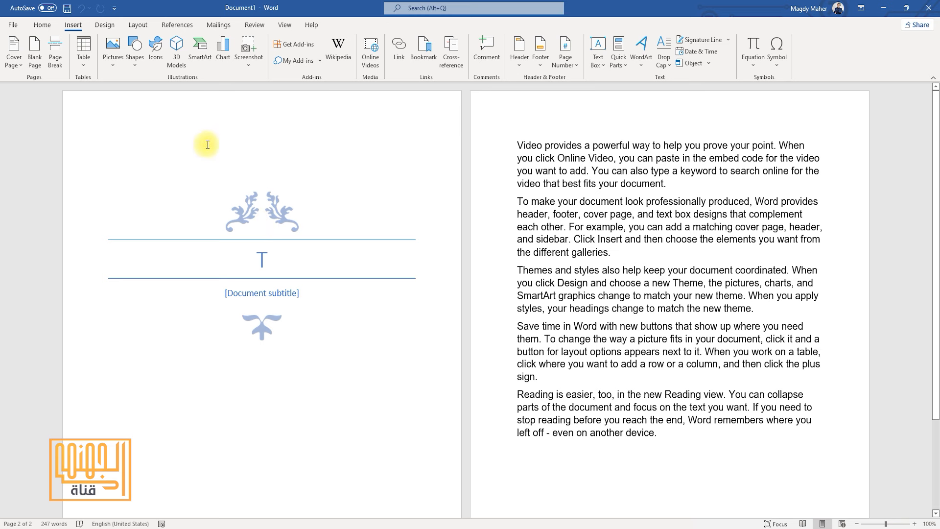
- Insert a blank page after the second body paragraph, which ends with "the different galleries."
left_click(674, 184)
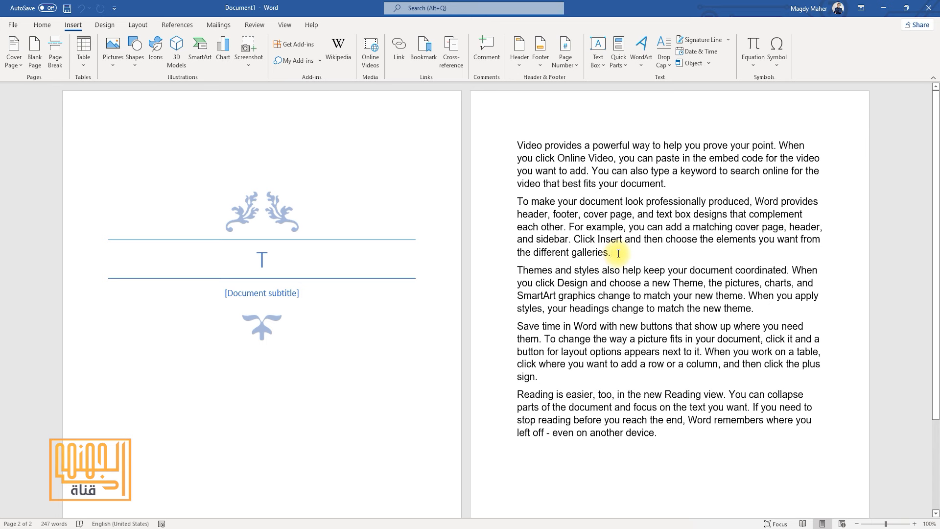
left_click_drag(515, 140, 637, 250)
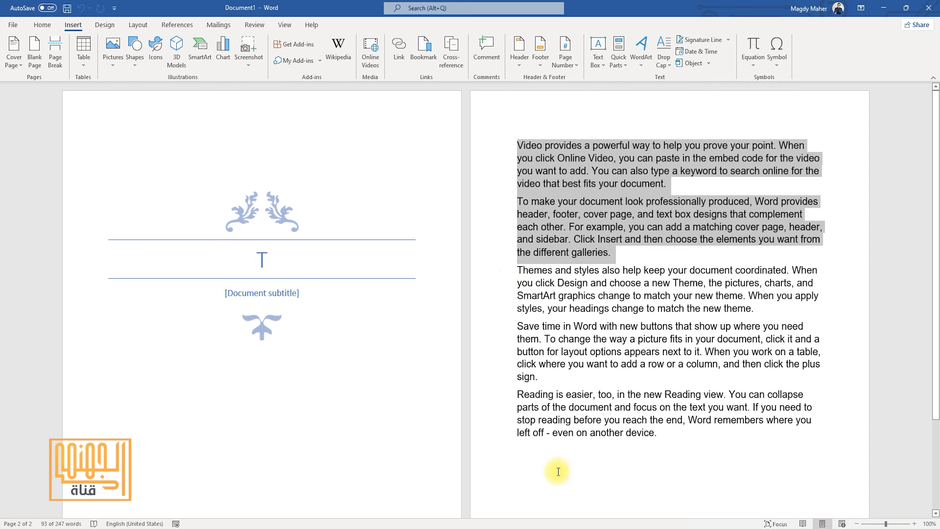
left_click(624, 259)
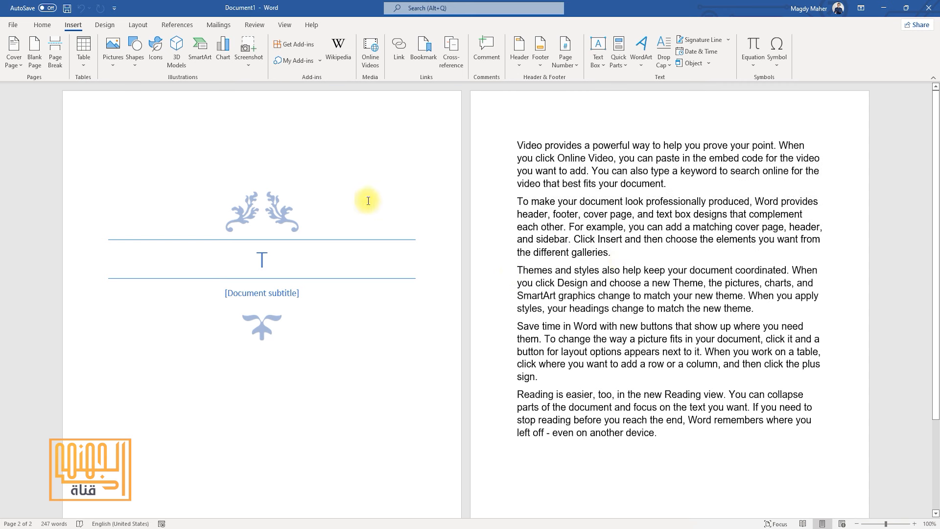
left_click(34, 60)
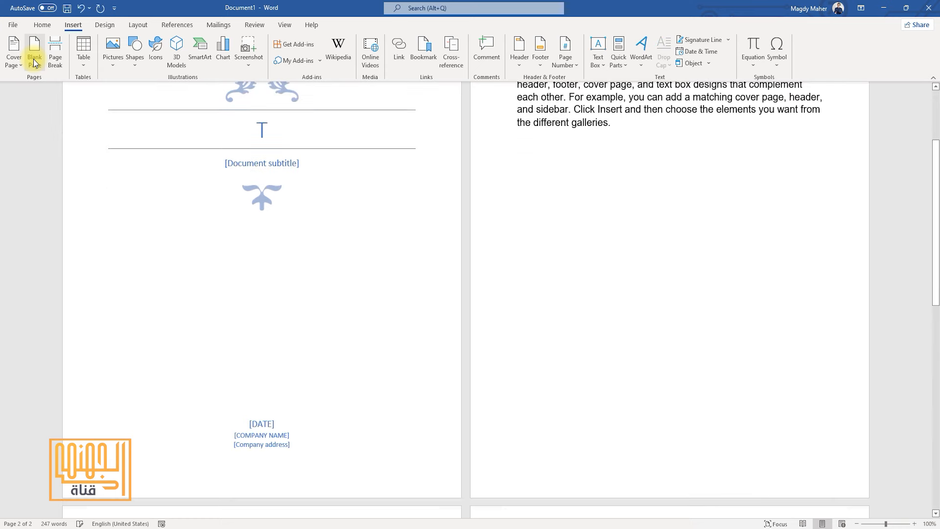
- Examine how the cover, the split body text and the inserted blank page are arranged across the document
scroll(610, 302, "down", 8)
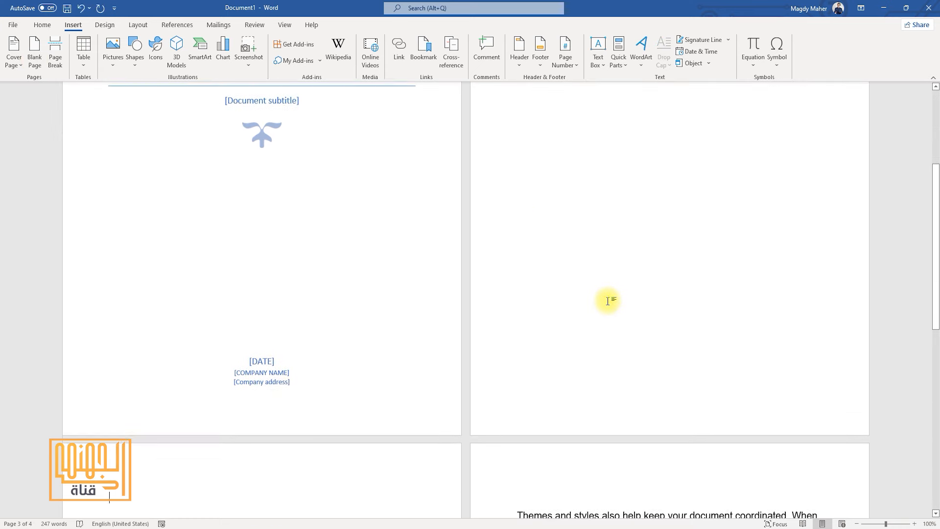
scroll(604, 298, "up", 4)
scroll(603, 296, "up", 4)
scroll(598, 293, "down", 8)
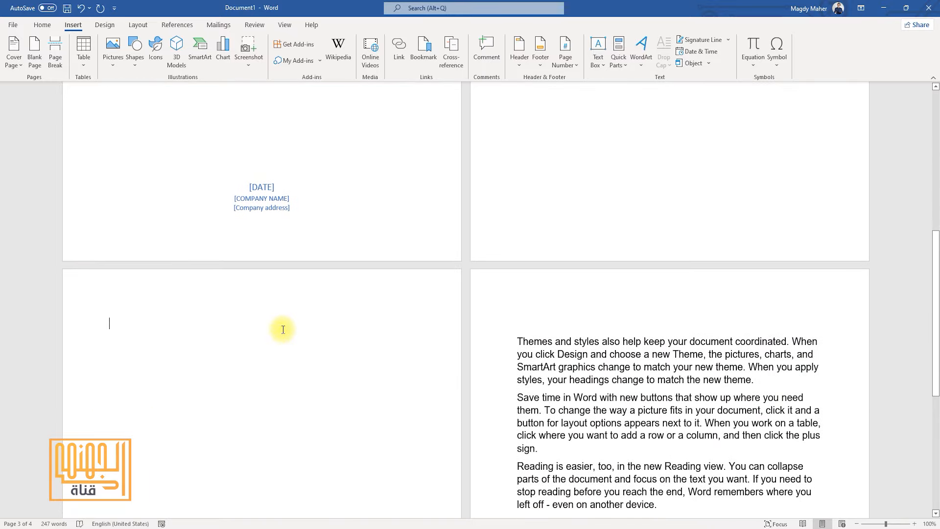
scroll(293, 326, "up", 5)
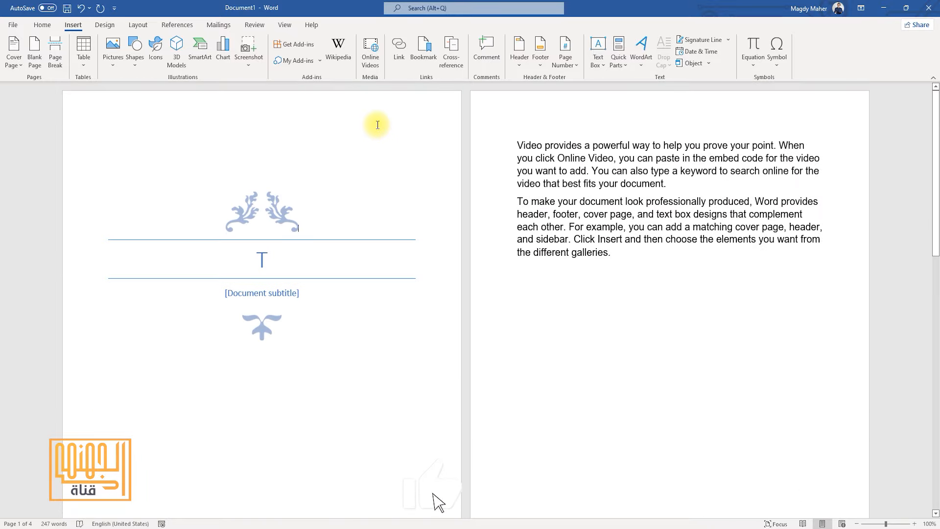
left_click(339, 219)
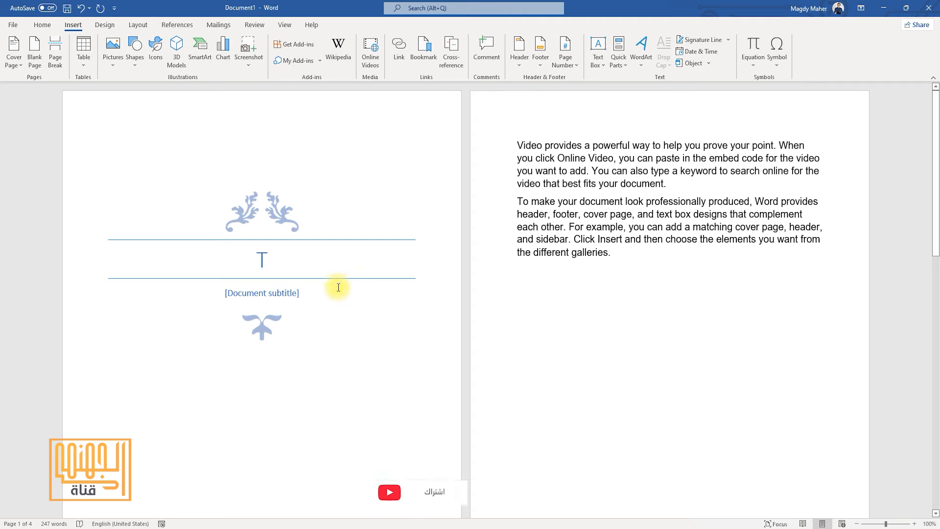
scroll(552, 338, "down", 5)
scroll(319, 407, "down", 5)
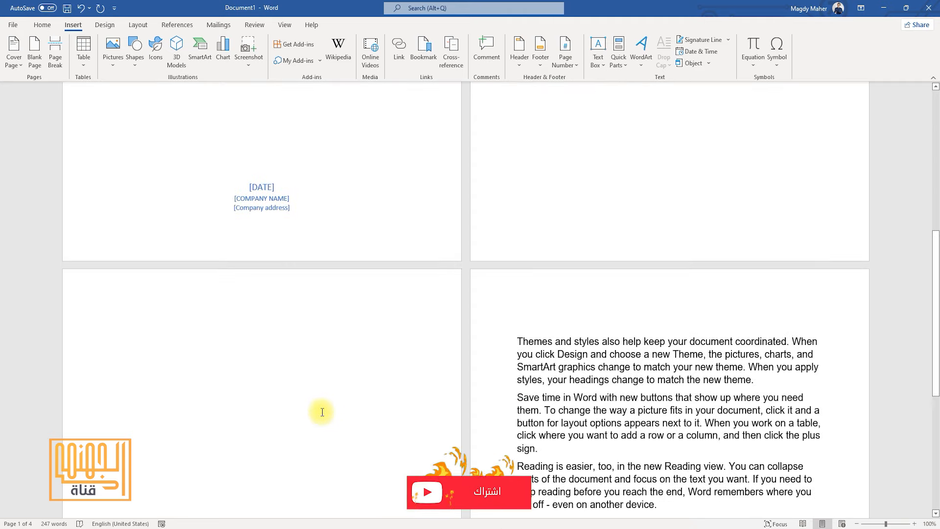
scroll(613, 330, "up", 4)
scroll(613, 331, "up", 6)
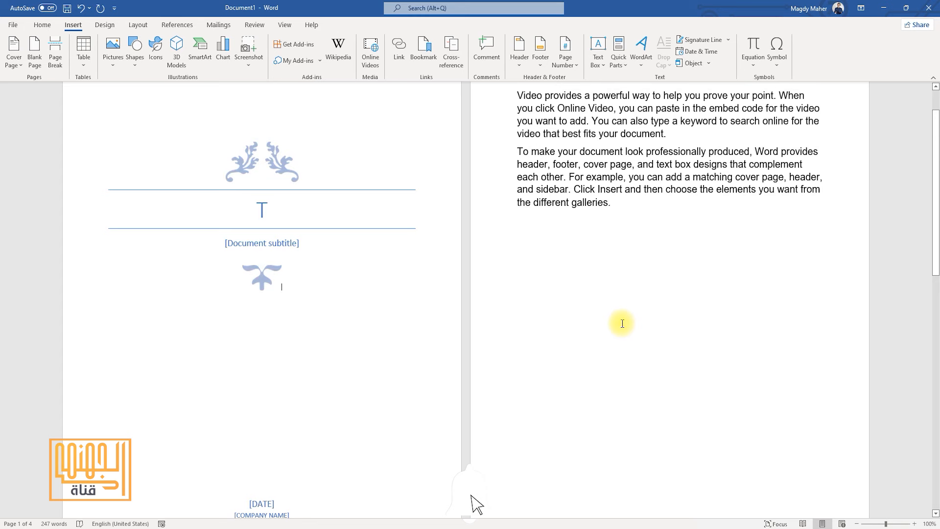
- Undo the blank page insertion and keep the cursor at the end of the second body paragraph
key("ctrl+z")
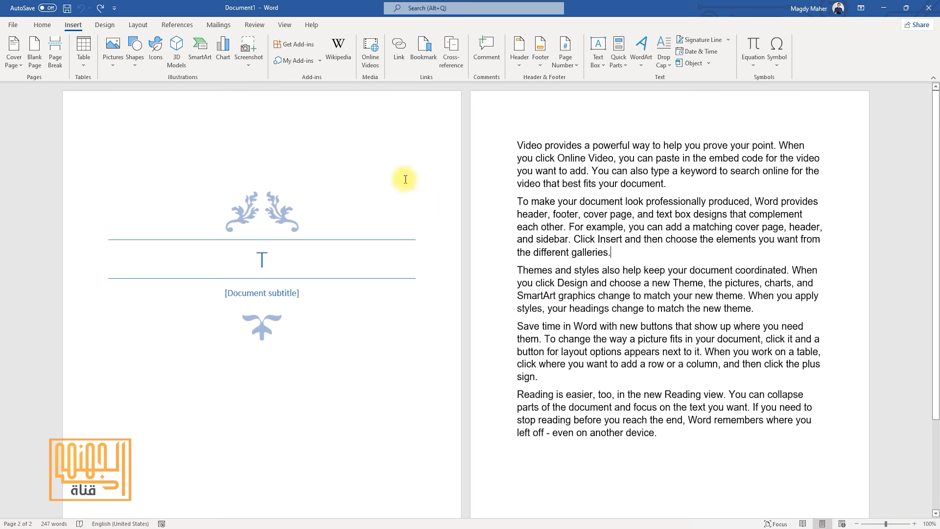
left_click(115, 9)
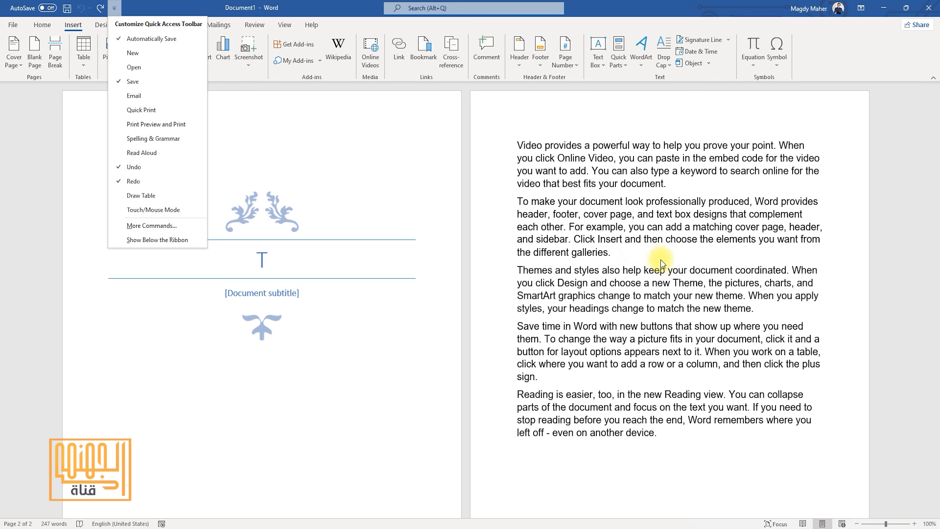
left_click(645, 252)
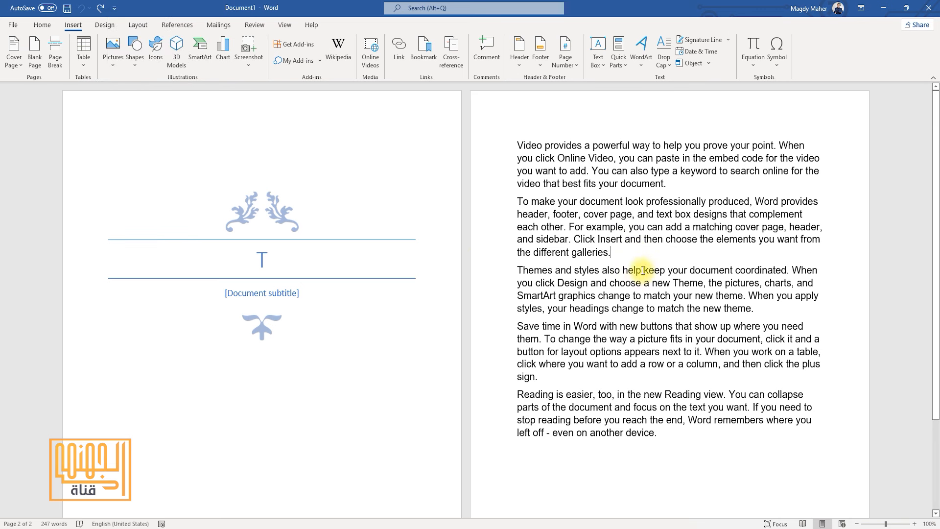
- Try a blank page insertion after the second body paragraph and undo it
left_click(34, 54)
scroll(362, 230, "down", 10)
scroll(332, 391, "up", 8)
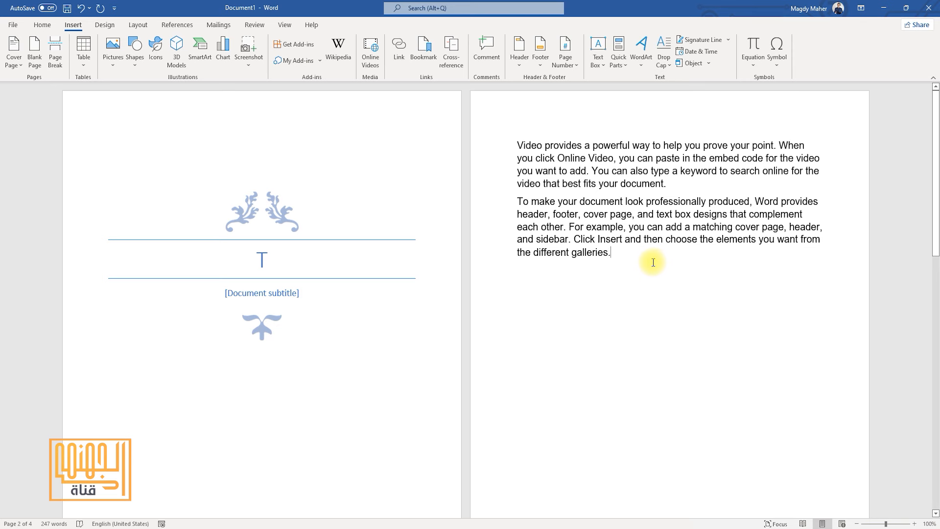
key("ctrl+z")
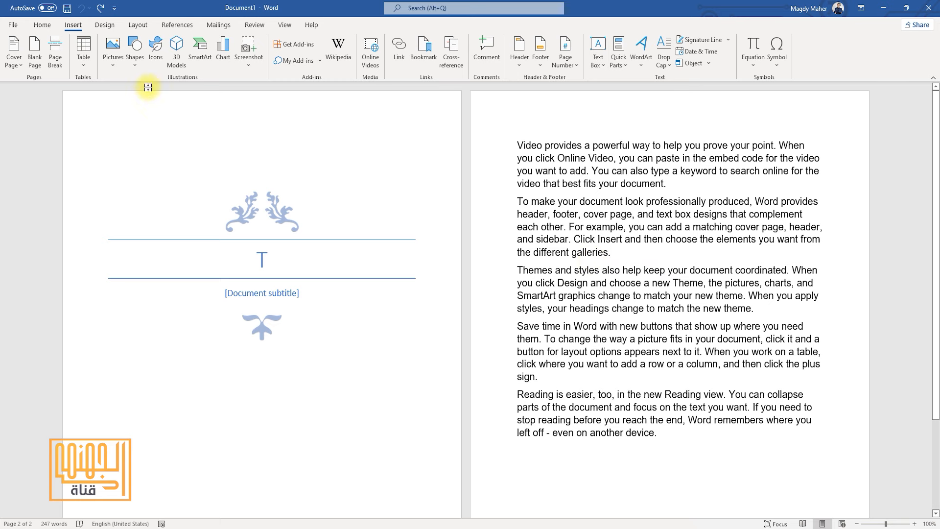
- Insert a page break after the second body paragraph and review where the remaining paragraphs are placed
left_click(53, 65)
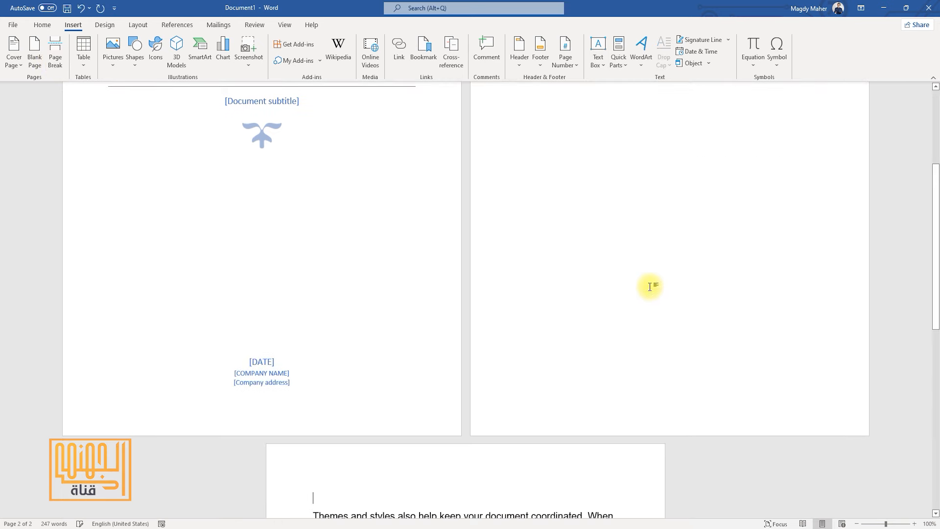
scroll(603, 288, "down", 3)
scroll(562, 346, "up", 10)
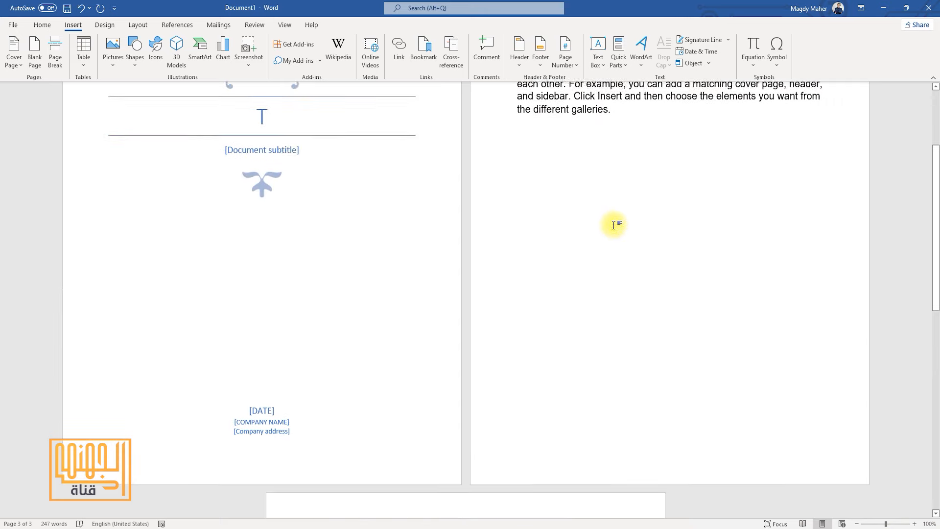
left_click(626, 285)
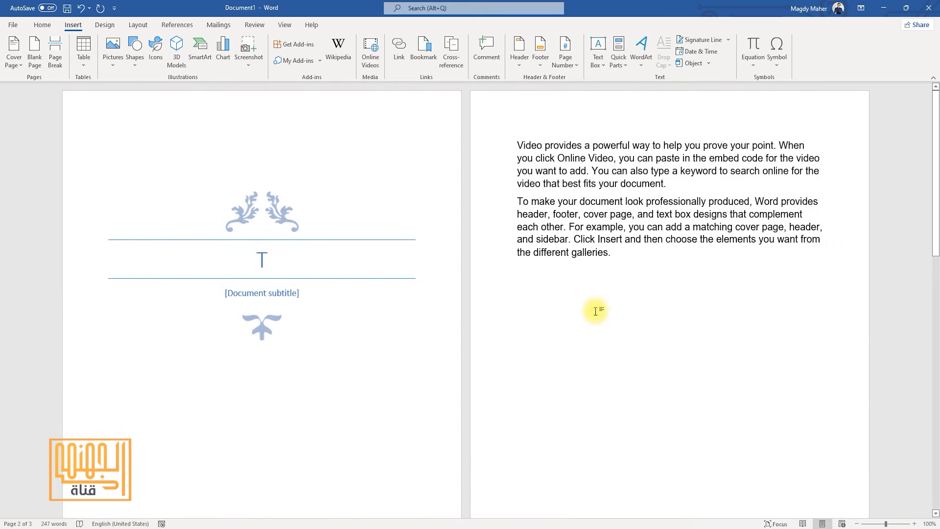
scroll(591, 434, "down", 7)
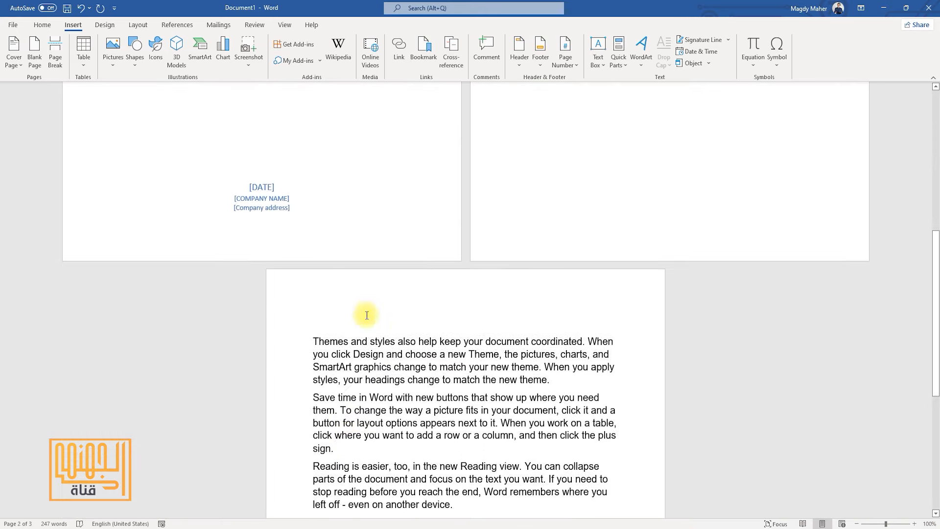
scroll(486, 465, "down", 8)
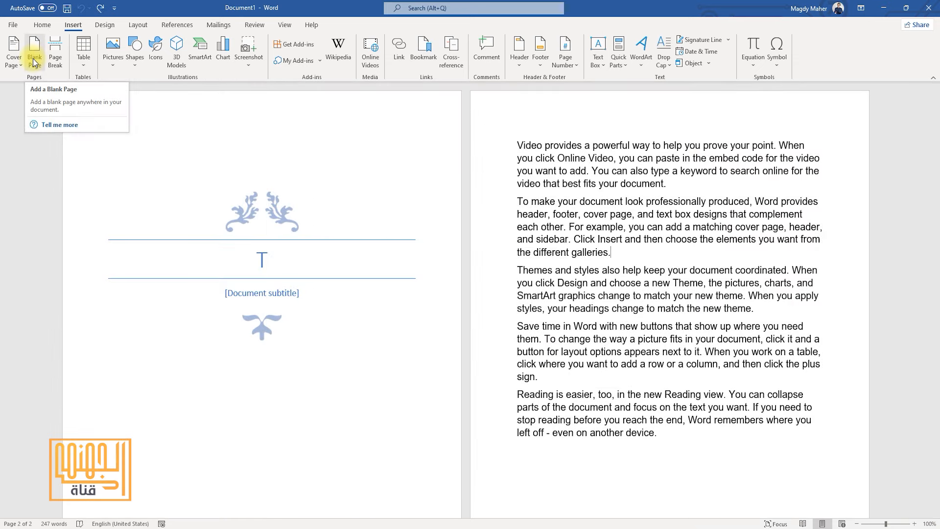
- Insert a table of four columns and three rows after the second body paragraph
left_click(87, 67)
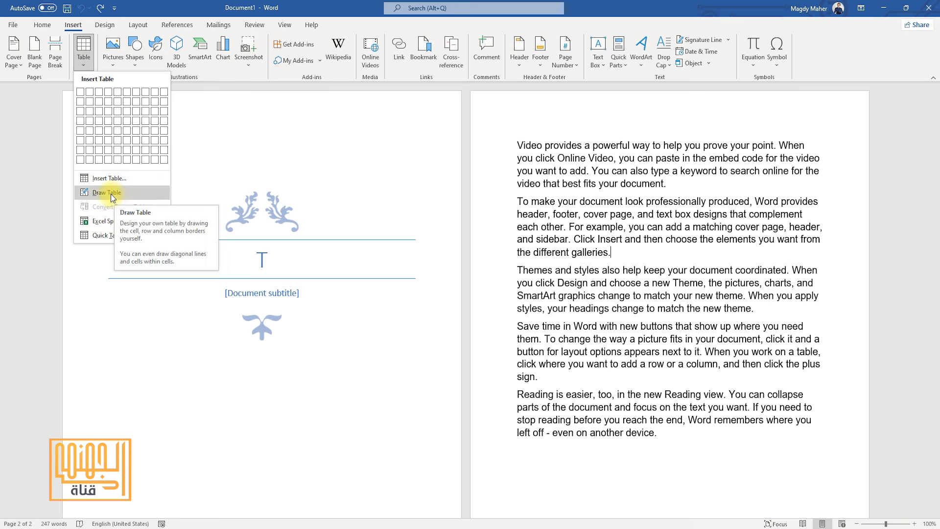
left_click(110, 113)
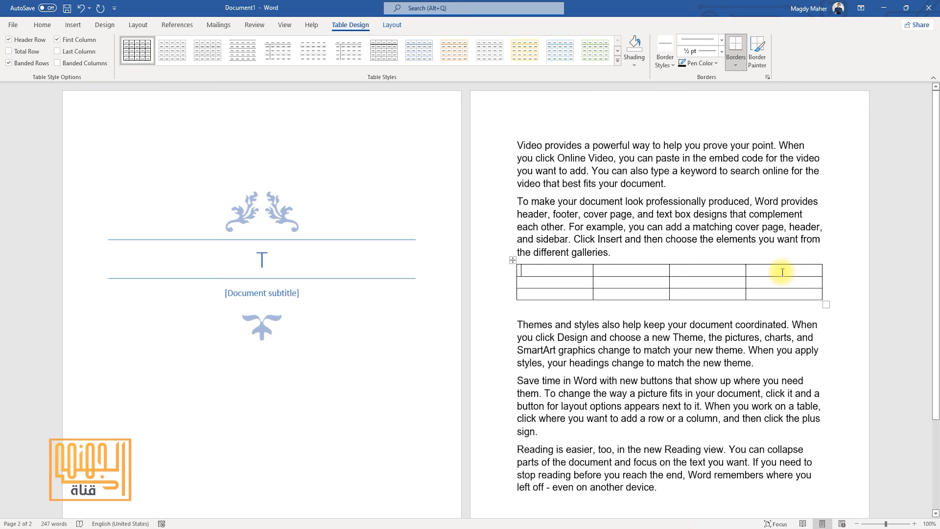
- Resize the table by moving its inner column borders, making the first two rows taller and pulling both outer edges inward
left_click_drag(745, 270, 723, 272)
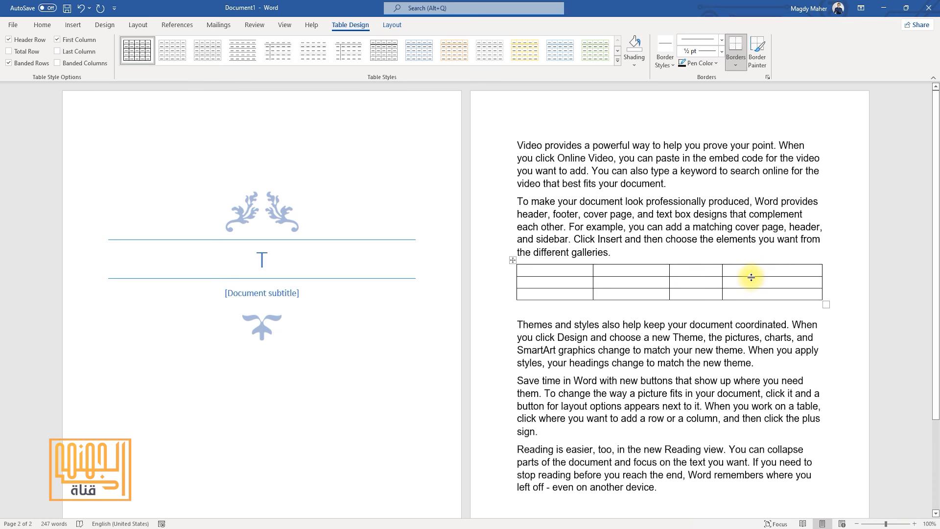
left_click_drag(751, 277, 751, 288)
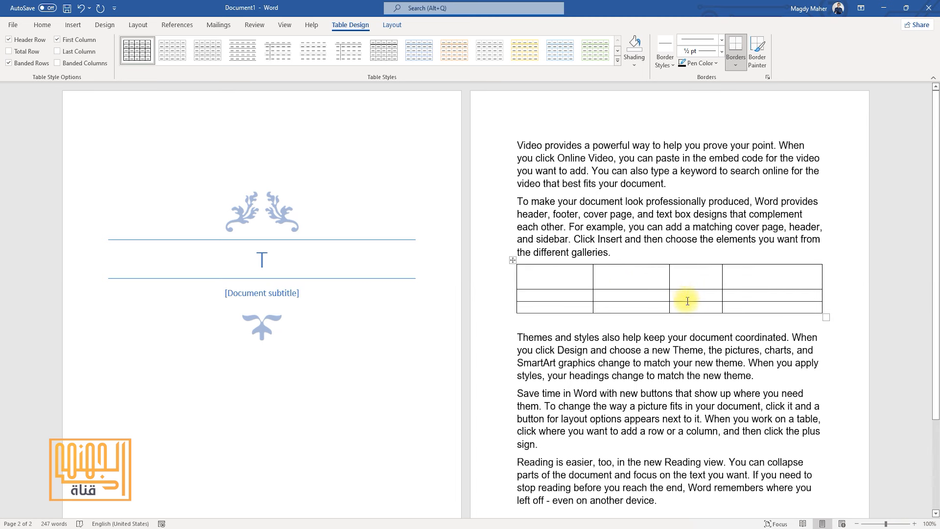
left_click_drag(688, 301, 681, 278)
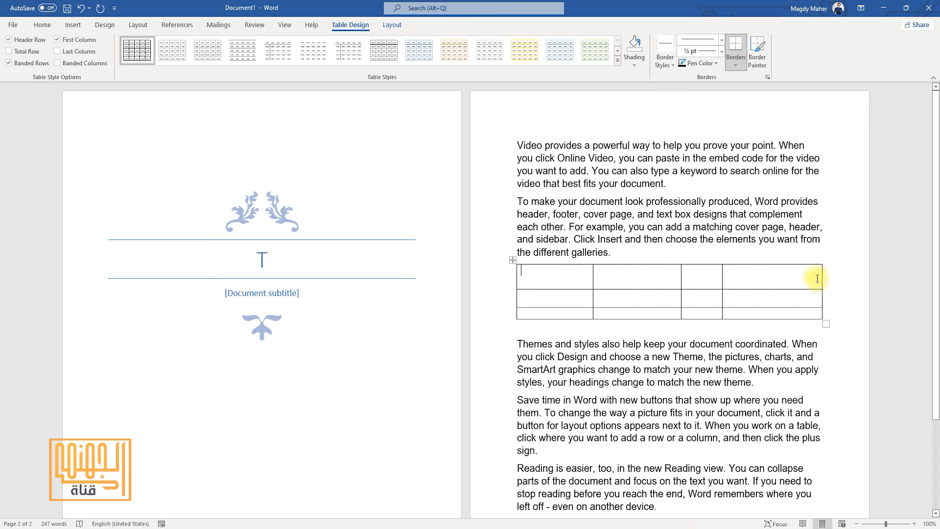
left_click_drag(821, 277, 790, 277)
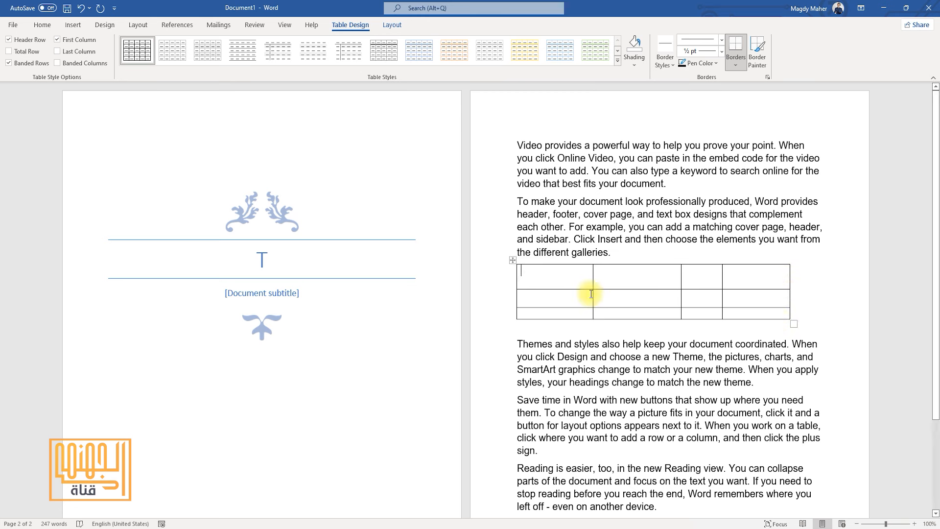
left_click(513, 260)
left_click_drag(517, 275, 526, 276)
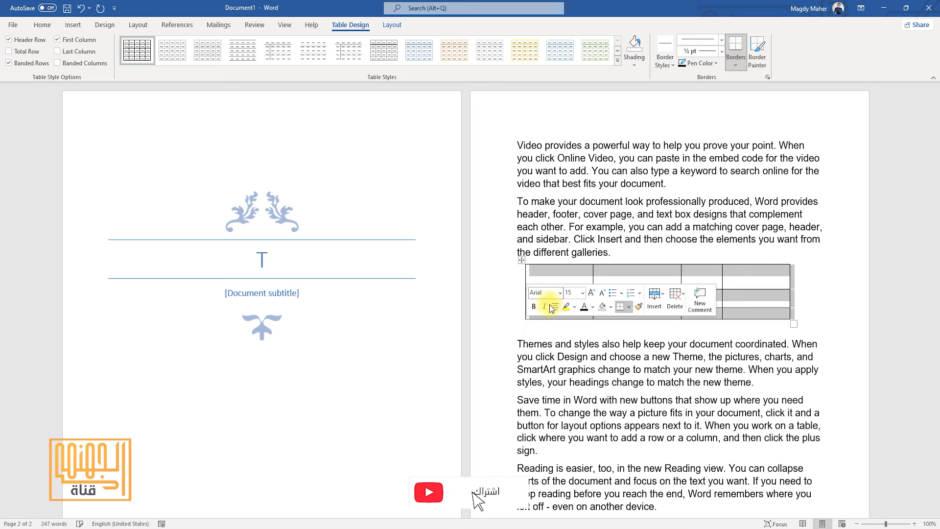
left_click(604, 289)
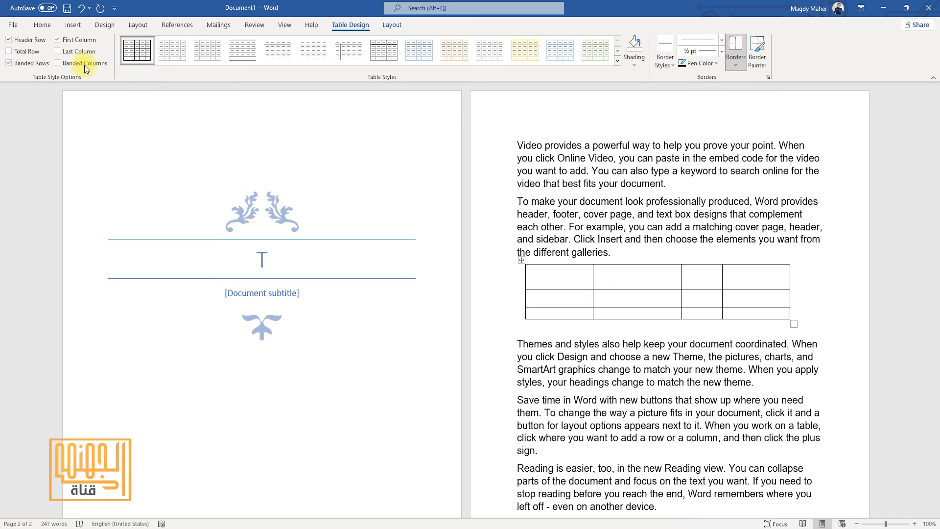
- Look through the plain, grid and list table styles and preview them on the table without applying one
left_click(26, 54)
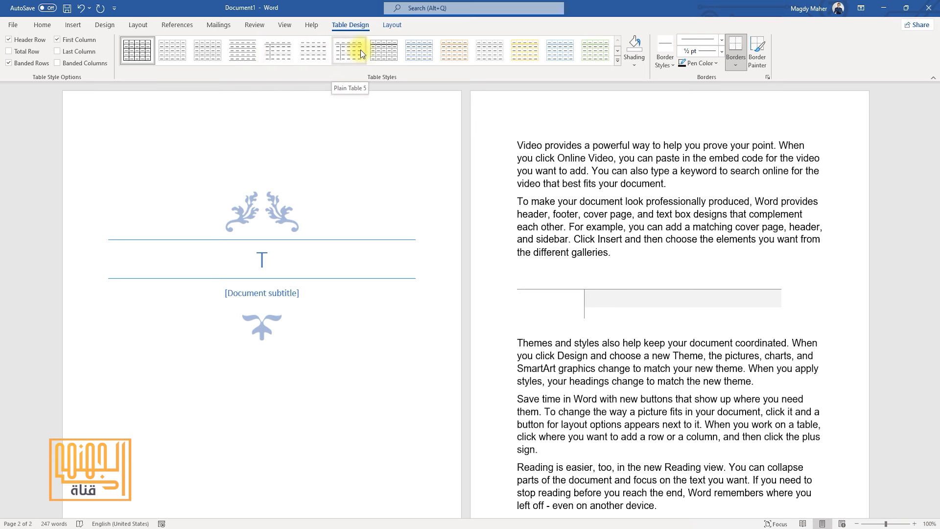
left_click(618, 61)
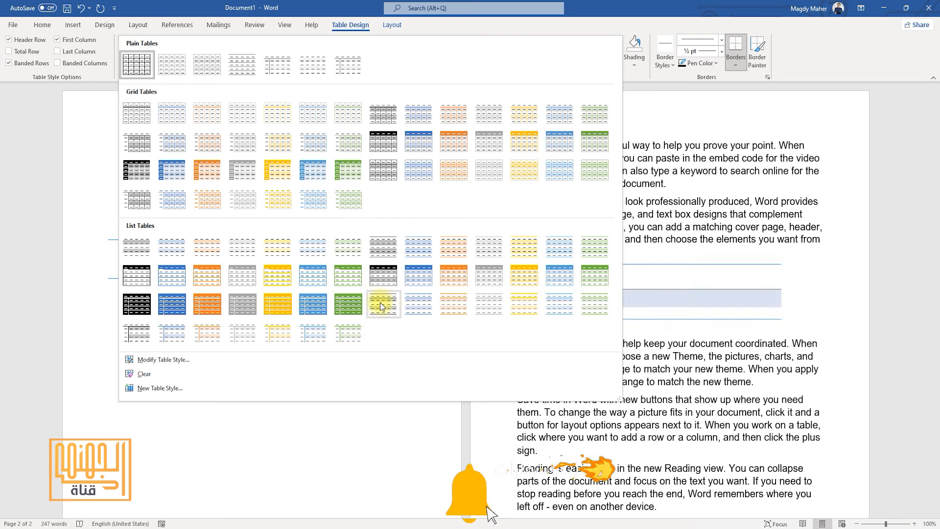
left_click(612, 4)
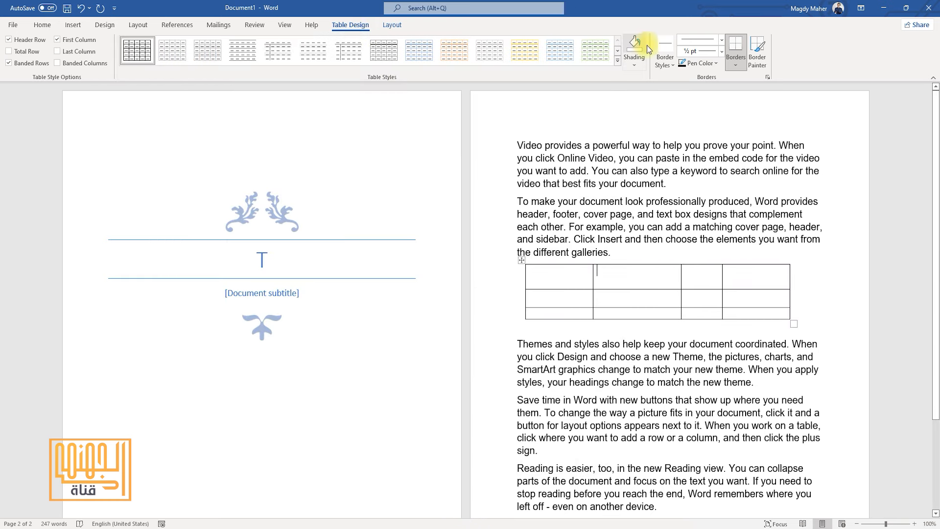
- Preview shading colors on the second column's top cell and on the first column's upper two cells without applying any
left_click(634, 64)
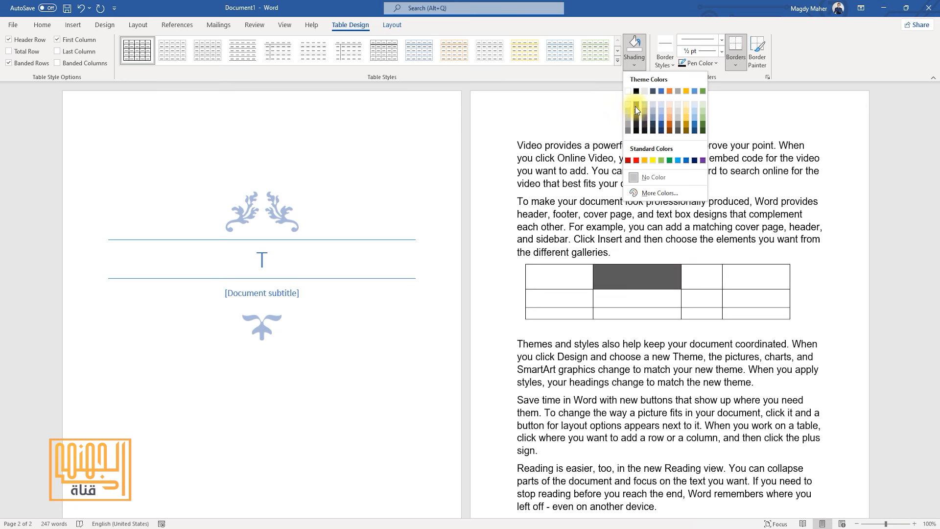
left_click(569, 277)
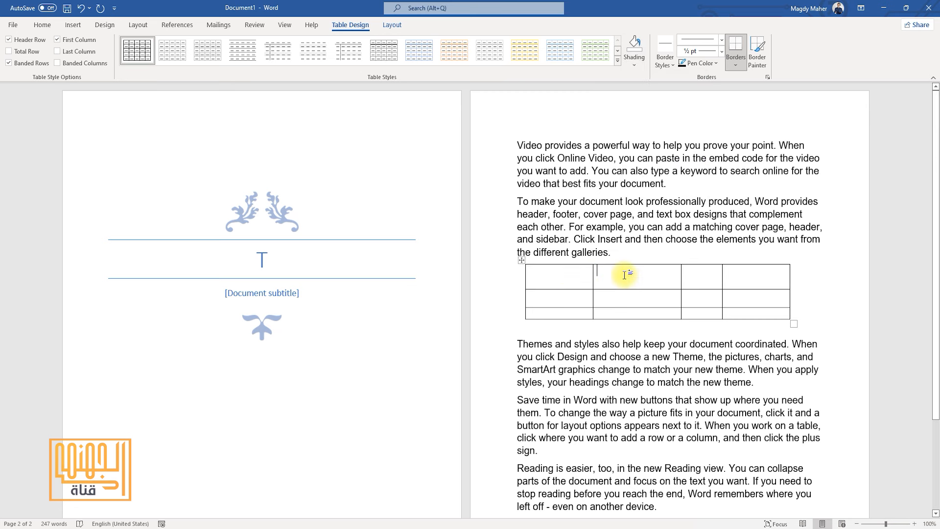
left_click_drag(566, 277, 572, 300)
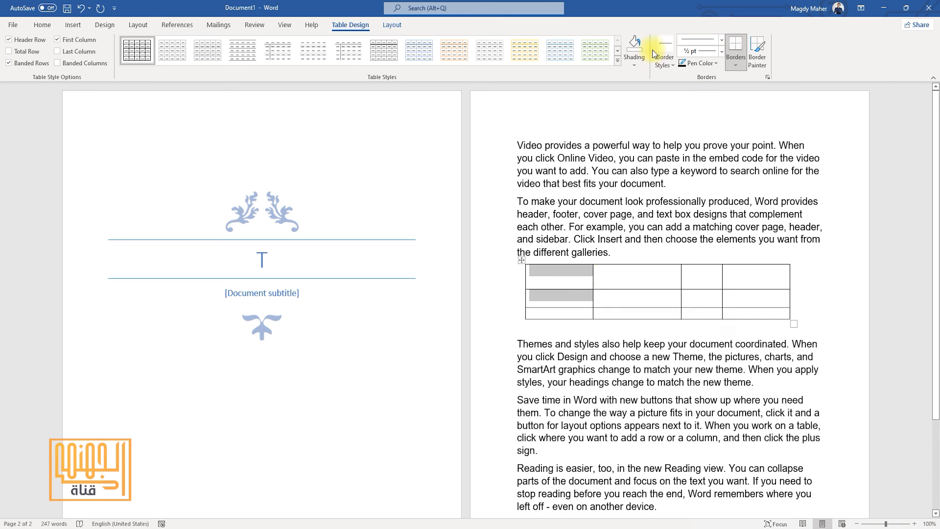
left_click(635, 58)
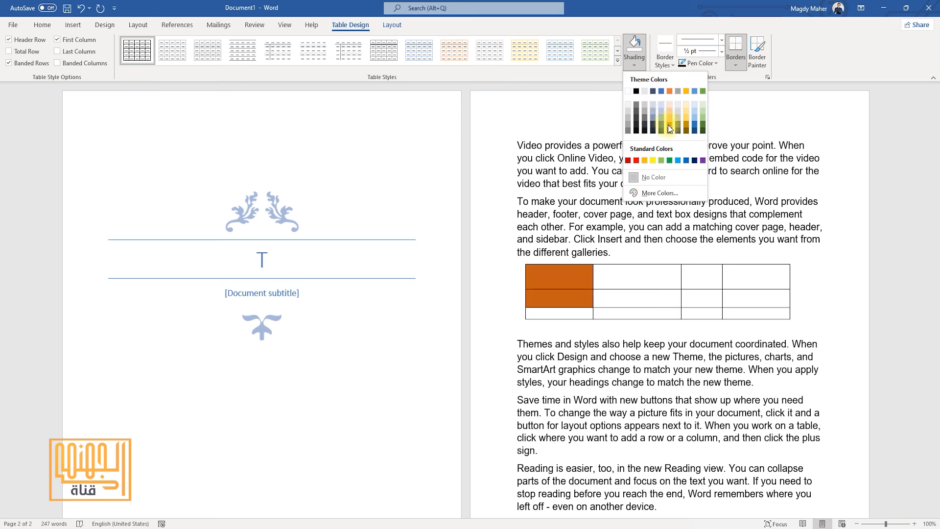
left_click(650, 18)
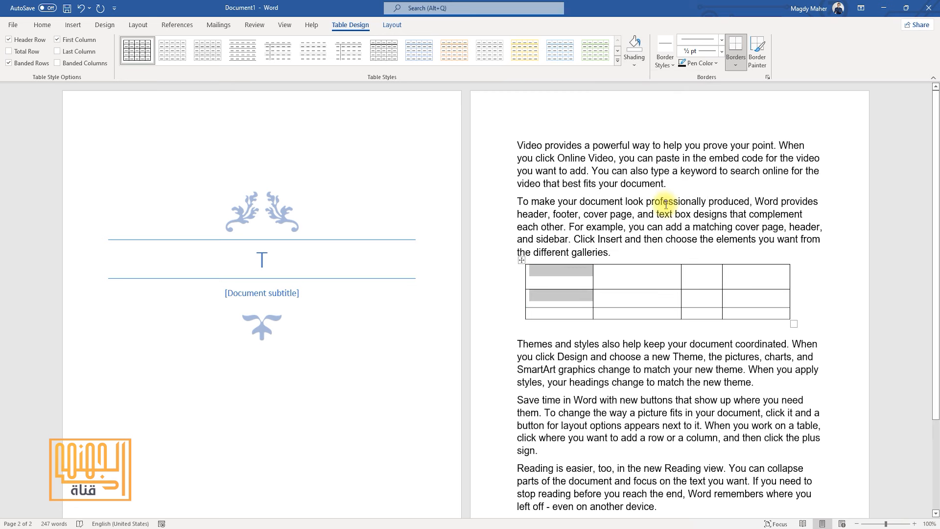
left_click(639, 279)
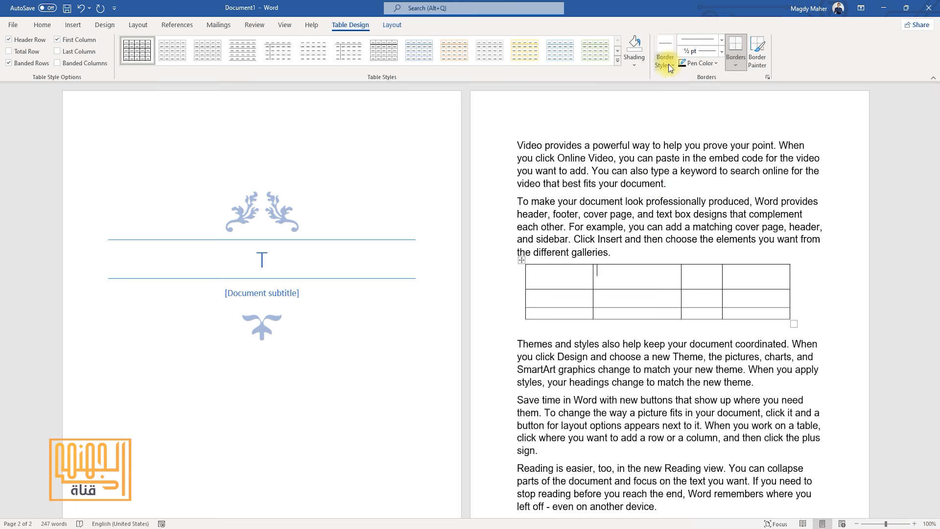
- Paint the second column's side borders and inner horizontal lines with a blue single solid 1 1/2 pt border style
left_click(669, 64)
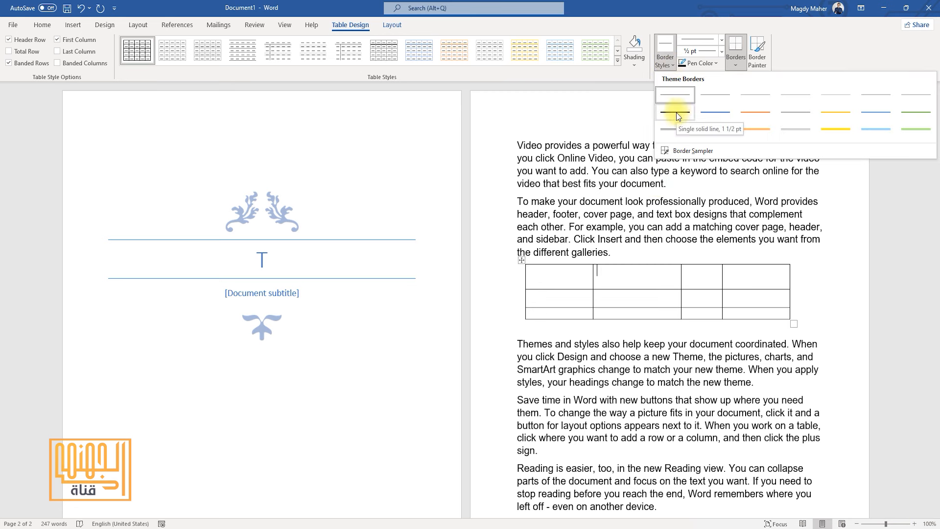
left_click(710, 112)
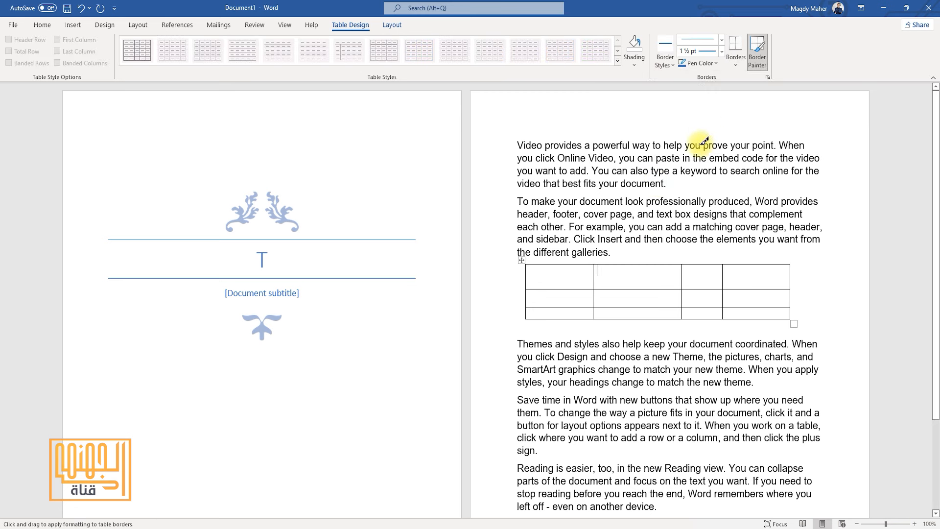
left_click_drag(596, 277, 596, 317)
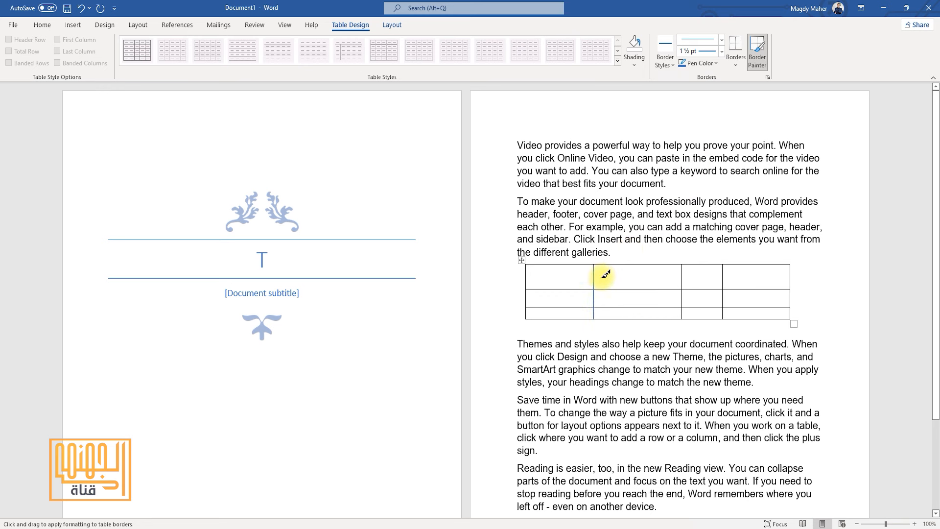
left_click_drag(683, 265, 683, 314)
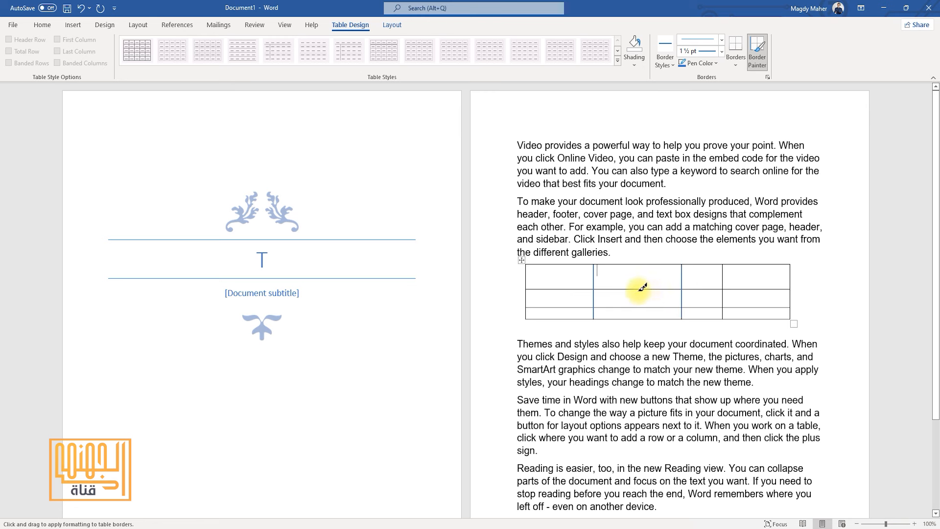
left_click(641, 290)
left_click(642, 308)
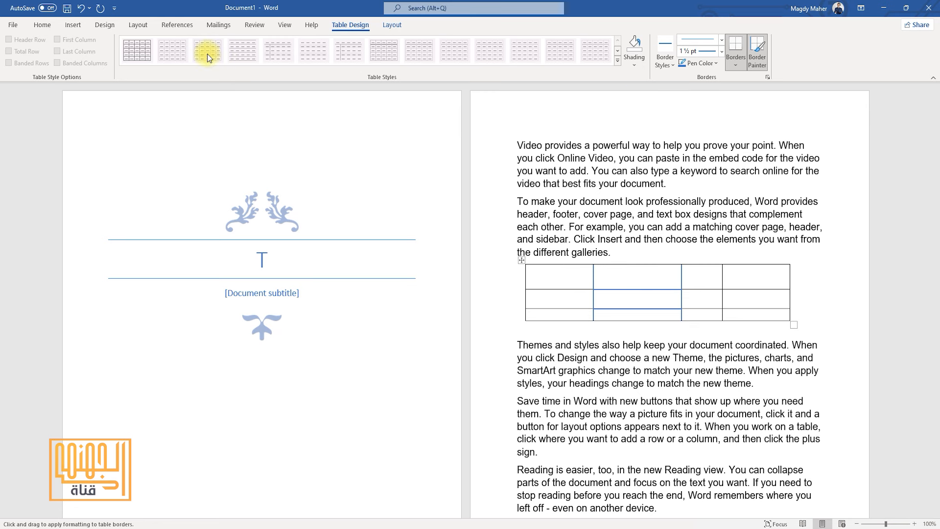
- Set the border weight to 4 ½ pt and repaint the line beneath the second column's top cell
left_click(666, 63)
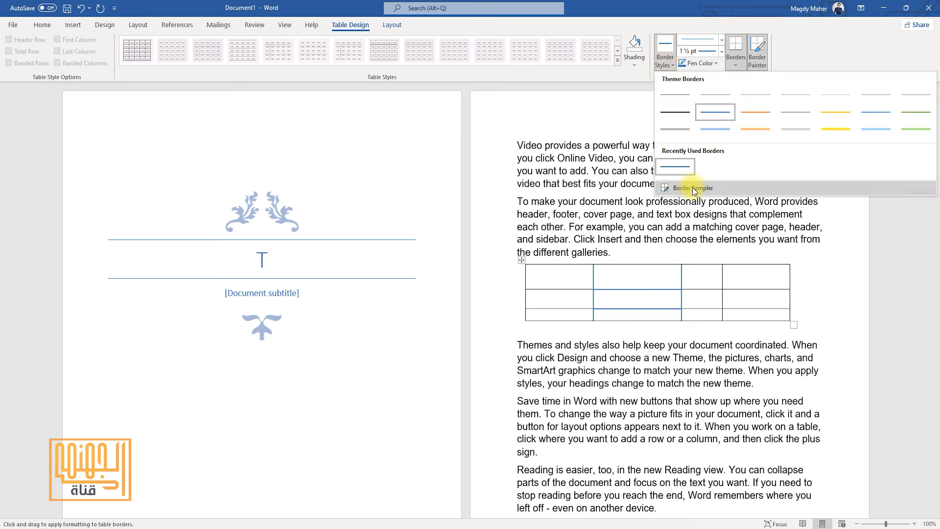
left_click(724, 12)
left_click(722, 52)
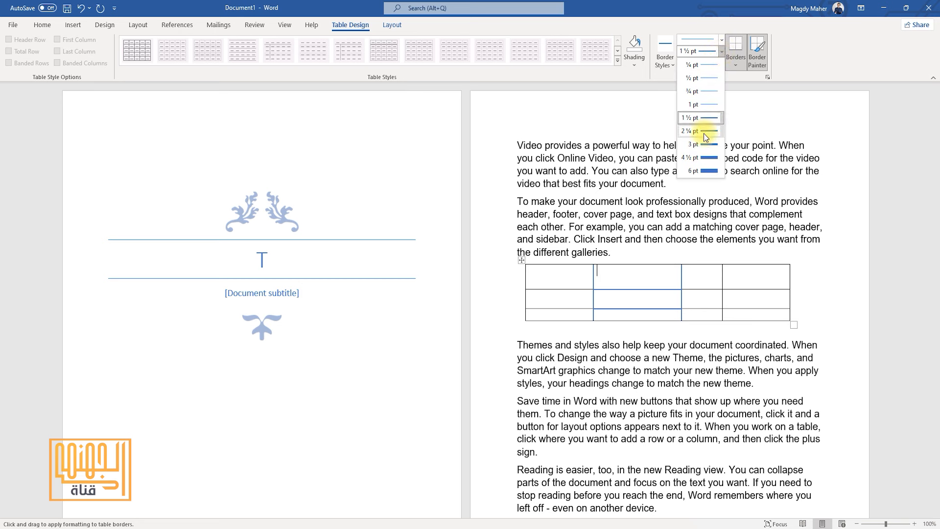
left_click(705, 158)
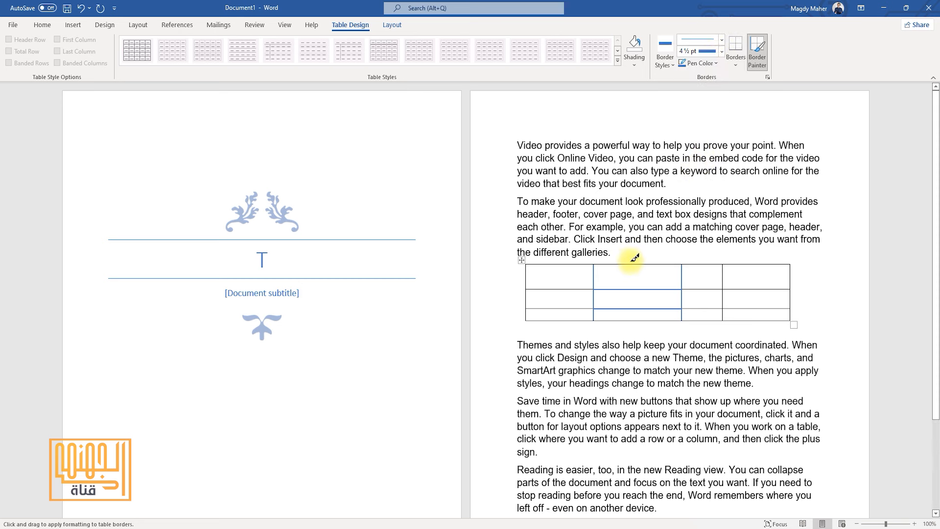
left_click(620, 289)
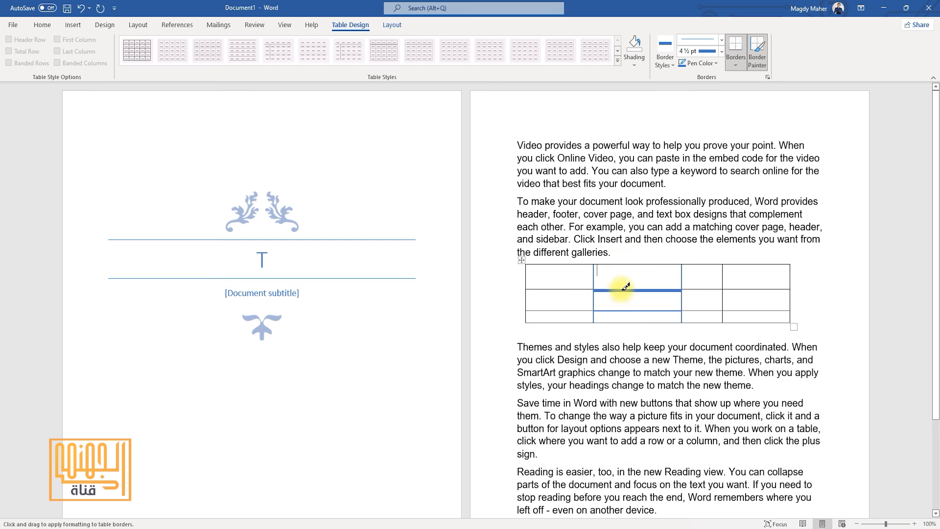
left_click(722, 51)
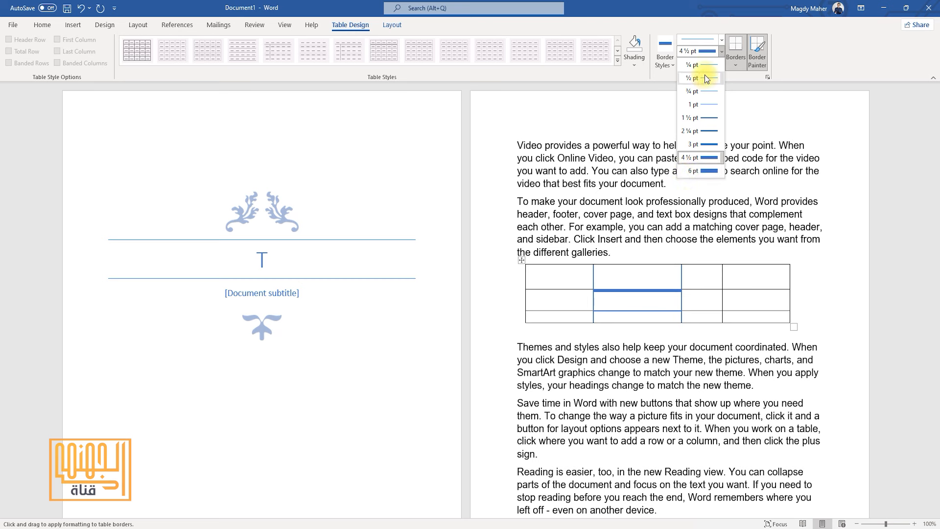
left_click(812, 54)
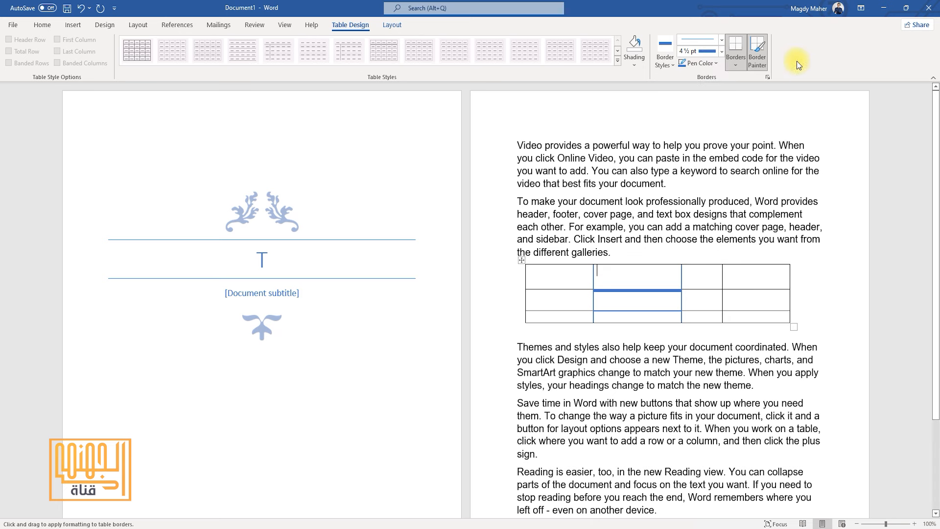
- Look through the available border options and the table style gallery without applying any
left_click(736, 61)
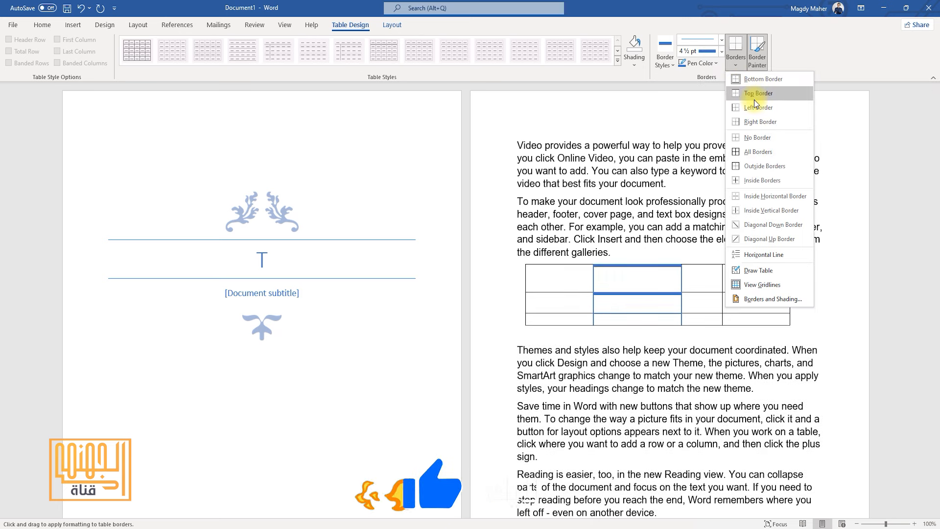
left_click(748, 151)
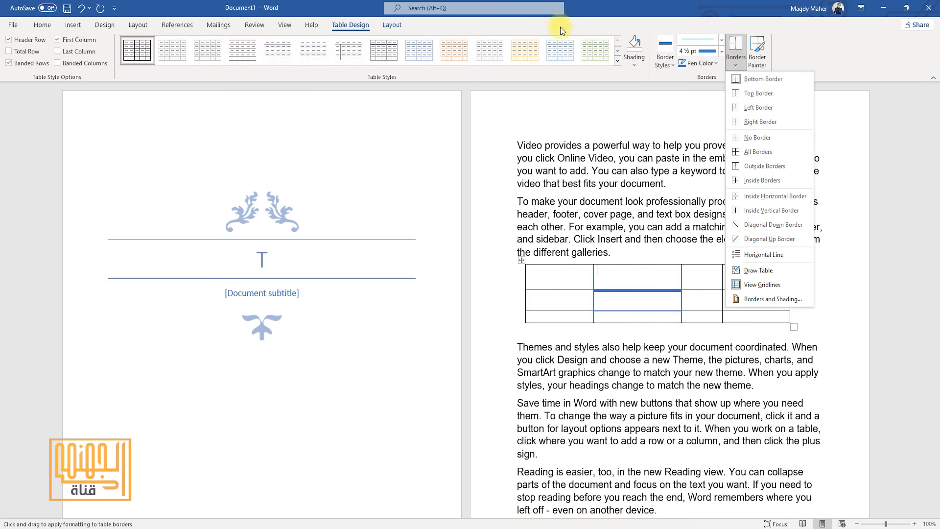
left_click(618, 60)
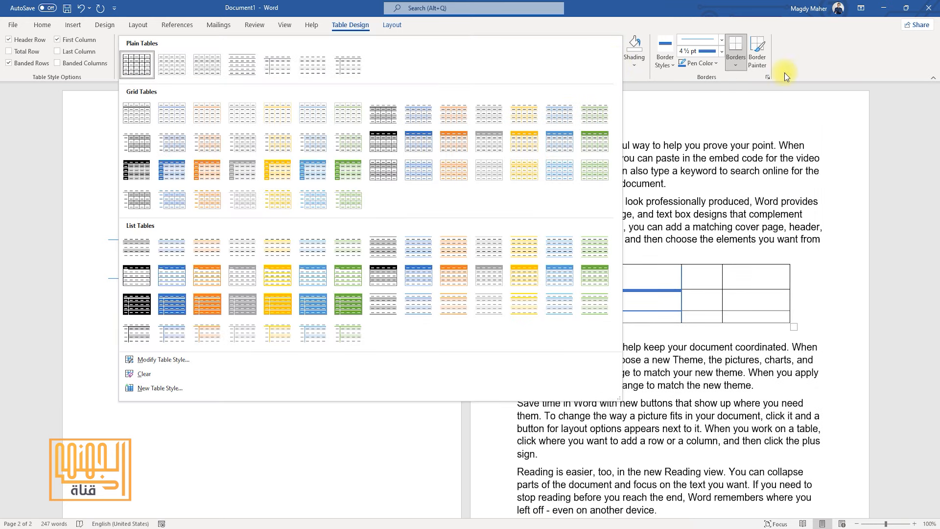
left_click(833, 50)
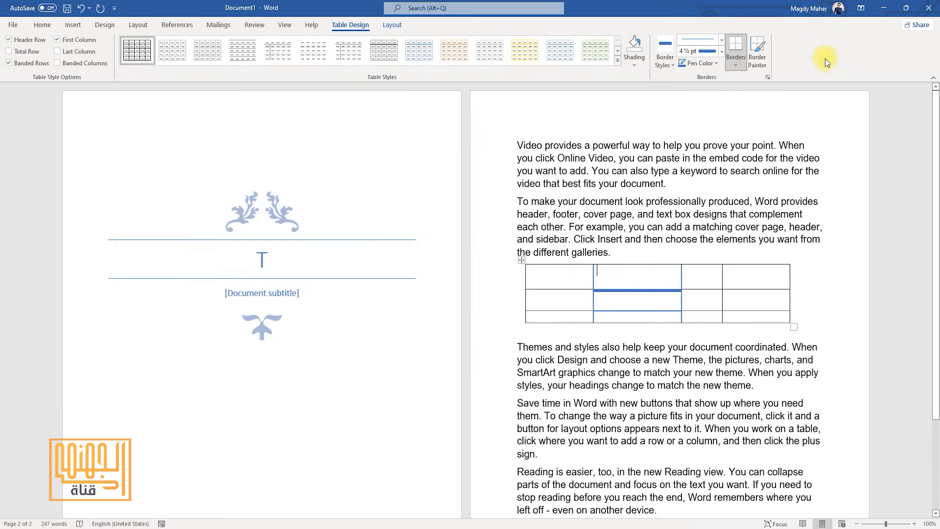
- Paint the top and bottom borders of the last column's top cell with the blue 4 ½ pt line
left_click(758, 57)
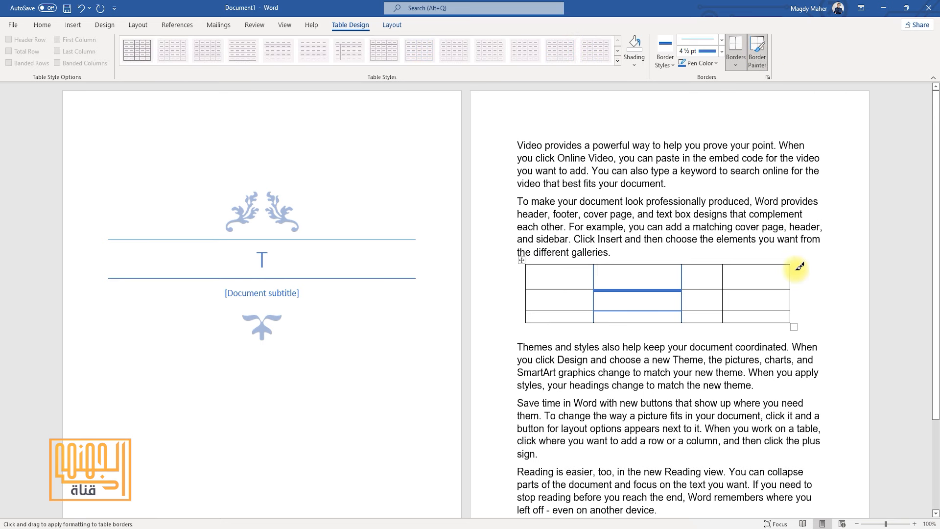
mouse_move(792, 263)
left_mouse_down()
mouse_move(803, 264)
mouse_move(812, 287)
mouse_move(824, 264)
mouse_move(831, 293)
mouse_move(836, 264)
mouse_move(802, 280)
left_mouse_up()
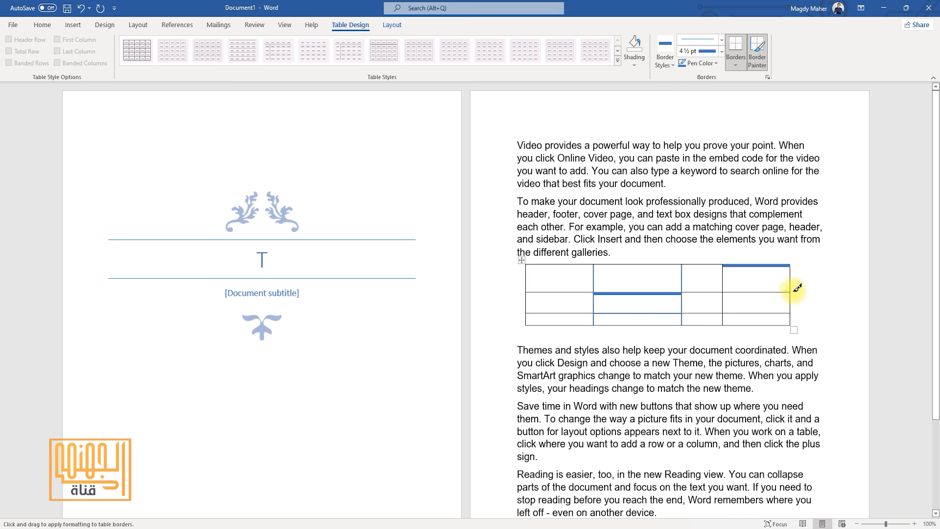
left_click_drag(744, 292, 771, 292)
left_click(763, 48)
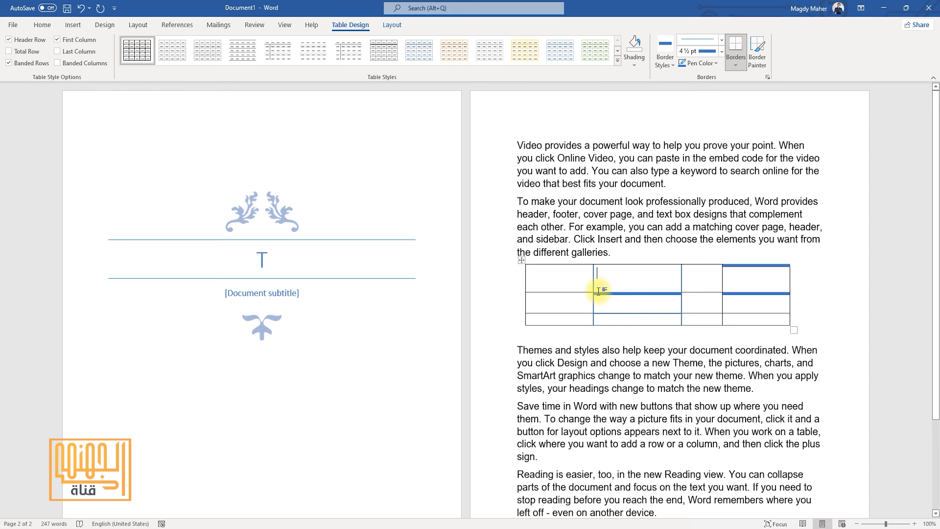
- Select the whole table and look at its font list and bullet library without changing anything
left_click(523, 262)
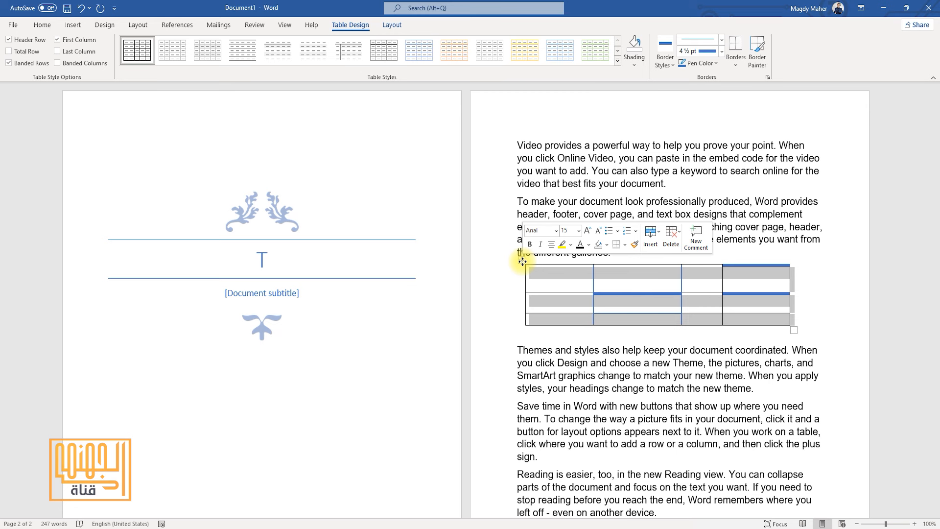
left_click(556, 231)
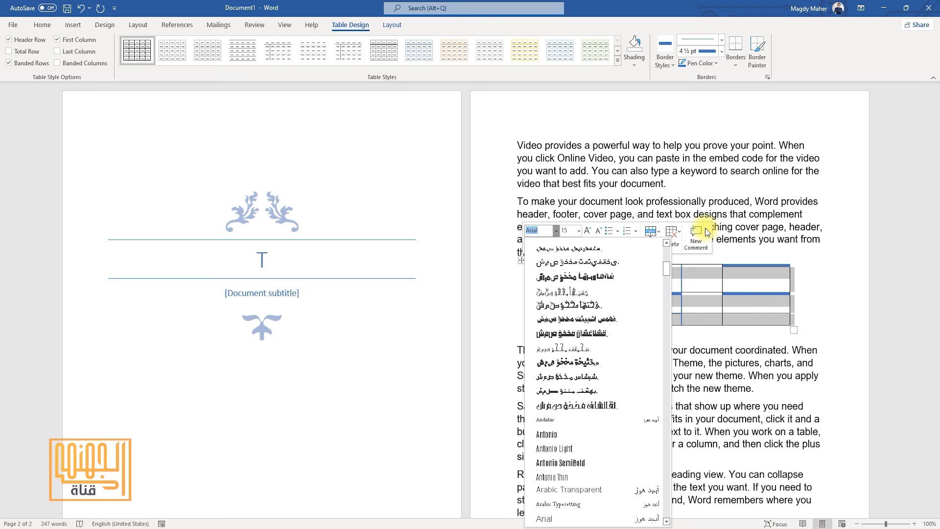
left_click(617, 230)
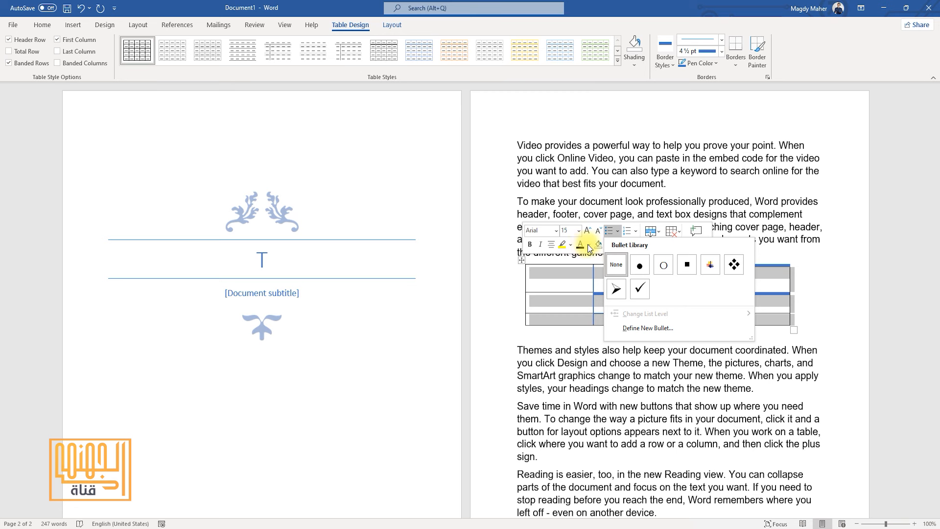
left_click(570, 278)
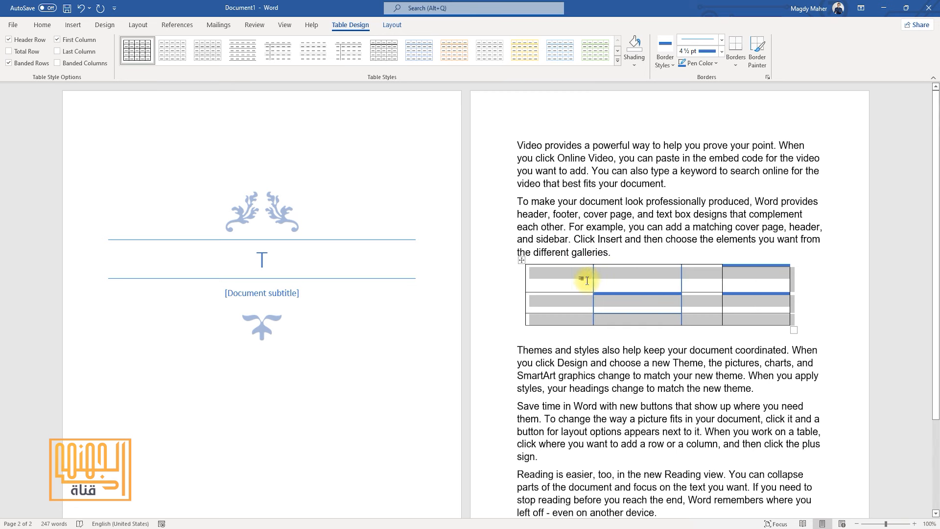
- Delete the whole table and remove the empty paragraph above "Themes and styles also help"
right_click(524, 260)
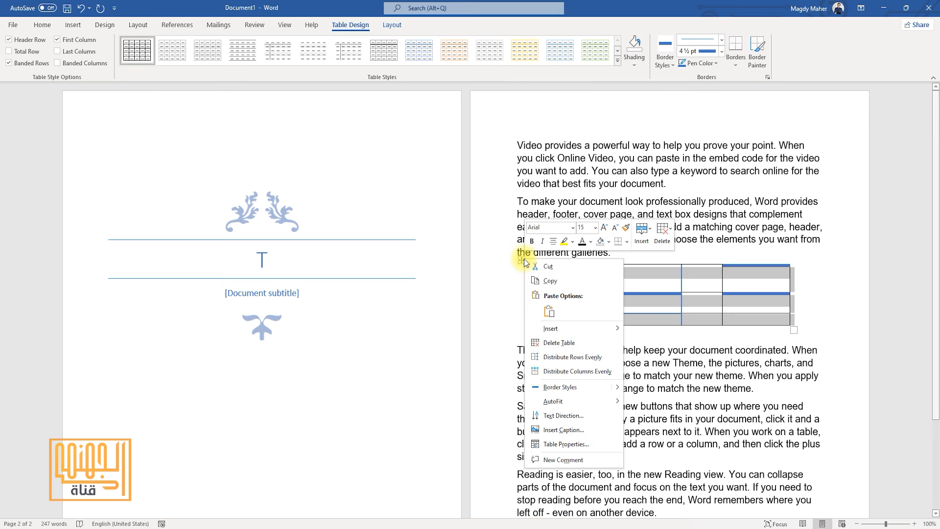
left_click(564, 344)
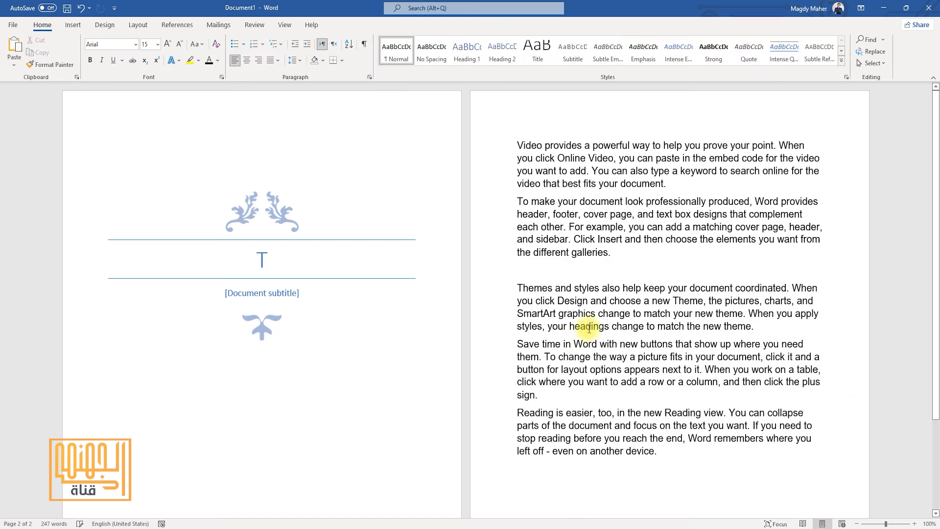
key("ctrl+z")
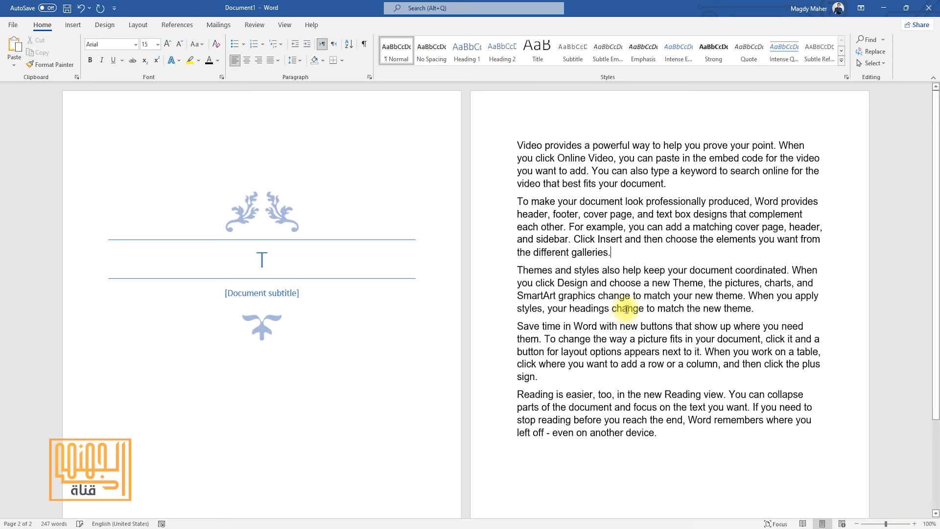